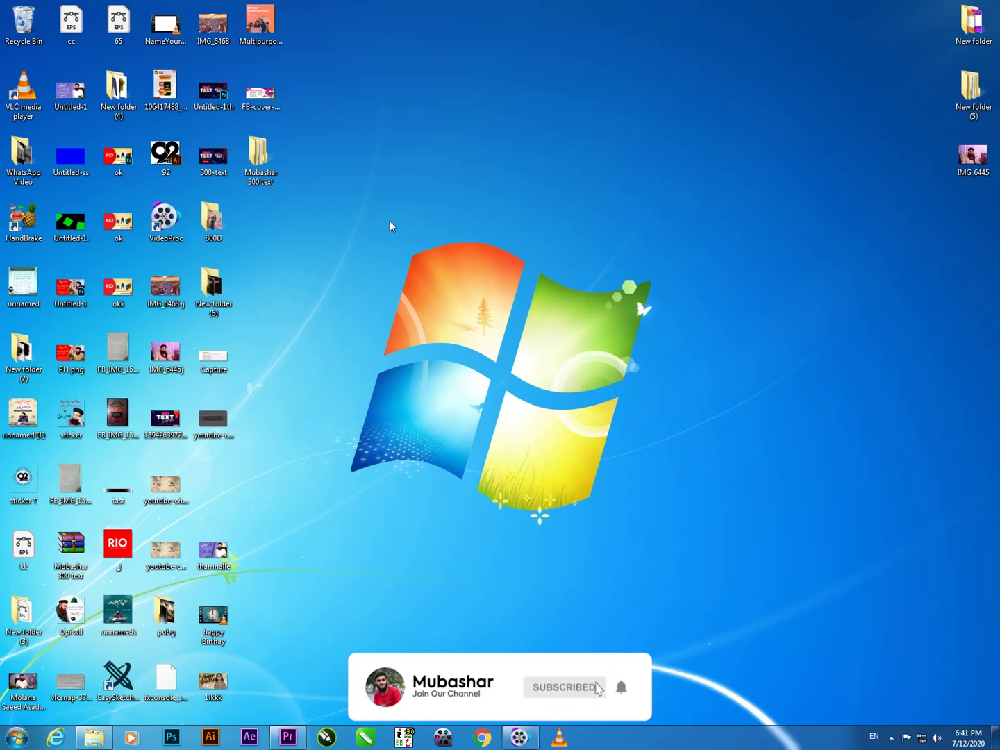
# - Inspect the contents of the CC 2018 folder inside the desktop's 300 text folder, and minimise the window
pyautogui.click(261, 154)
pyautogui.doubleClick(259, 149)
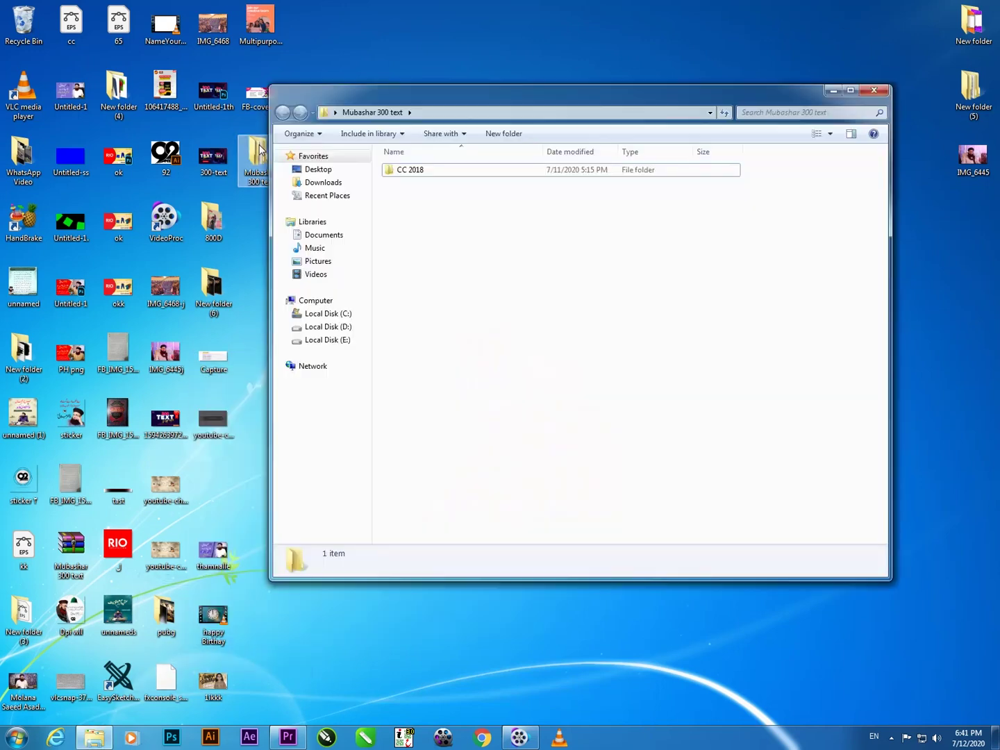
pyautogui.moveTo(500, 92); pyautogui.dragTo(433, 33)
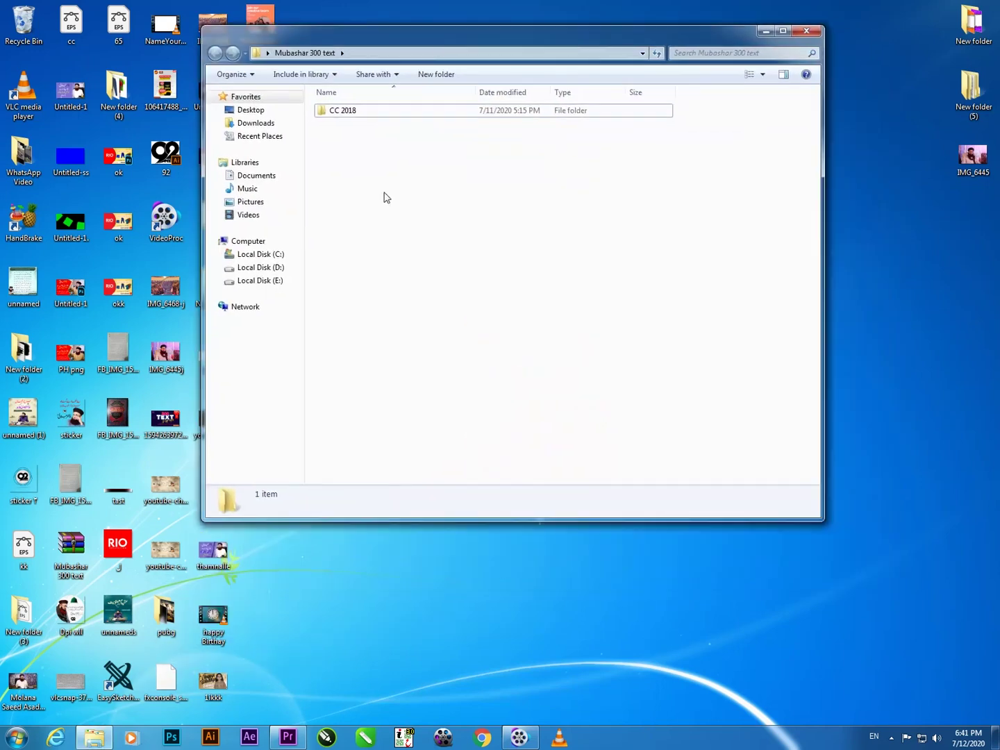
pyautogui.doubleClick(340, 115)
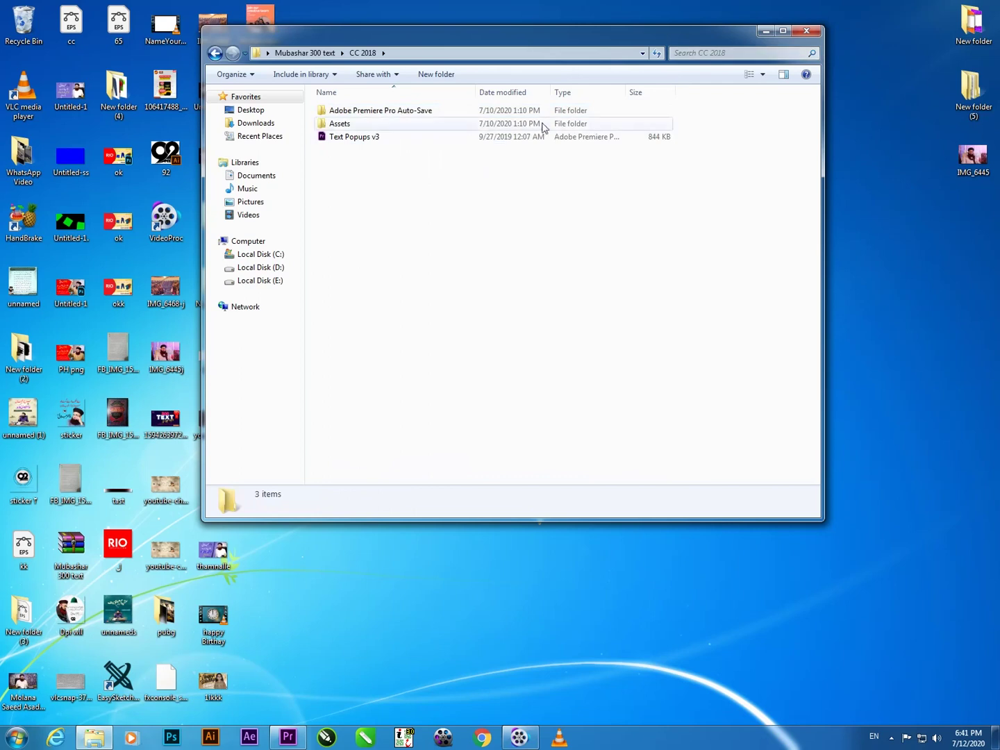
pyautogui.click(765, 32)
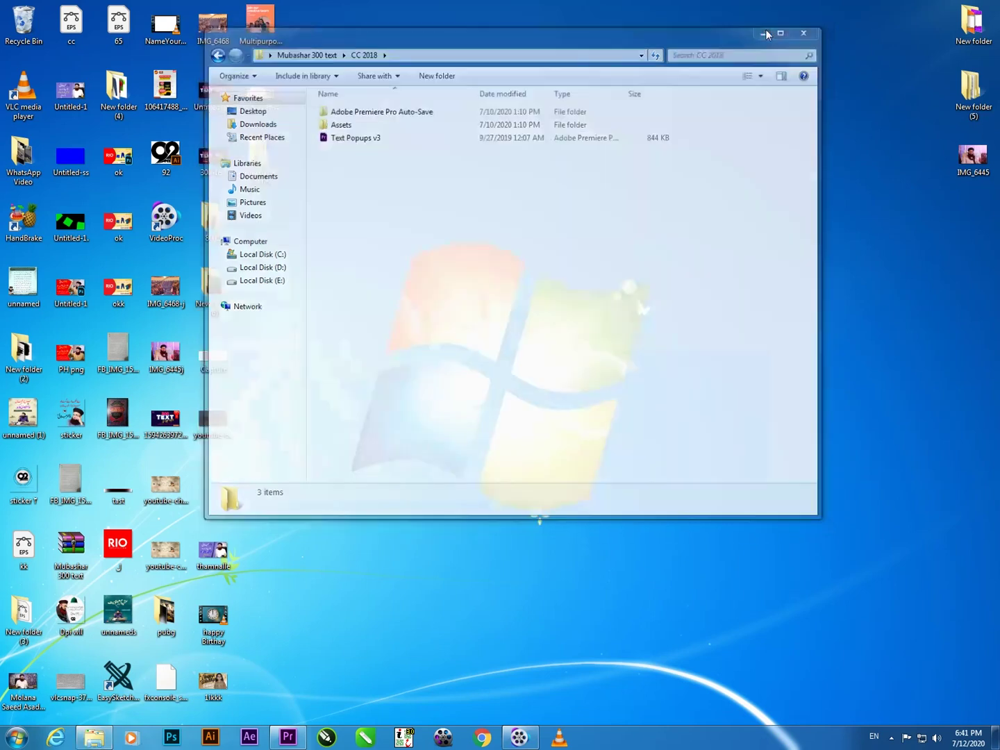
# - Switch to the open project in Adobe Premiere Pro CC 2018
pyautogui.moveTo(292, 736)
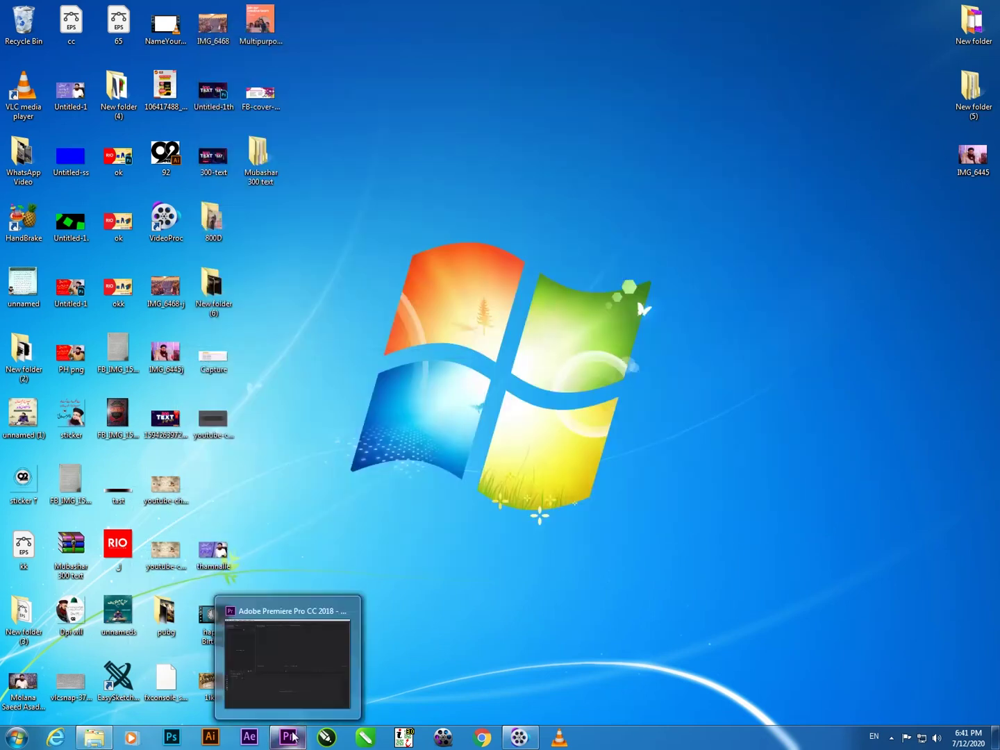
pyautogui.click(292, 736)
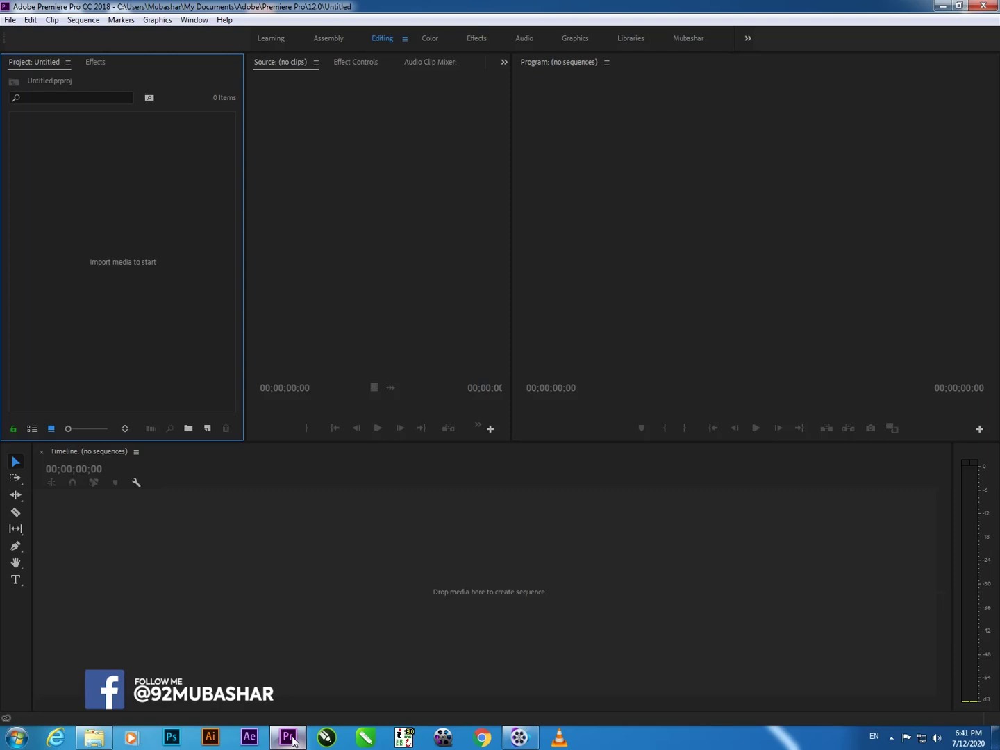
pyautogui.click(210, 21)
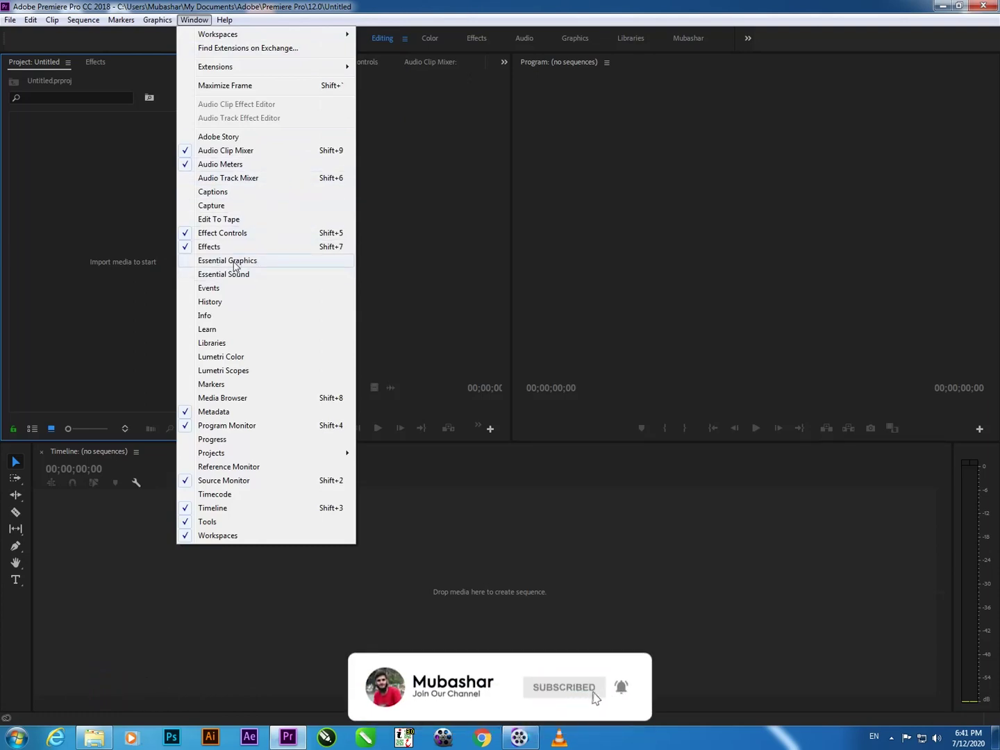
pyautogui.click(76, 246)
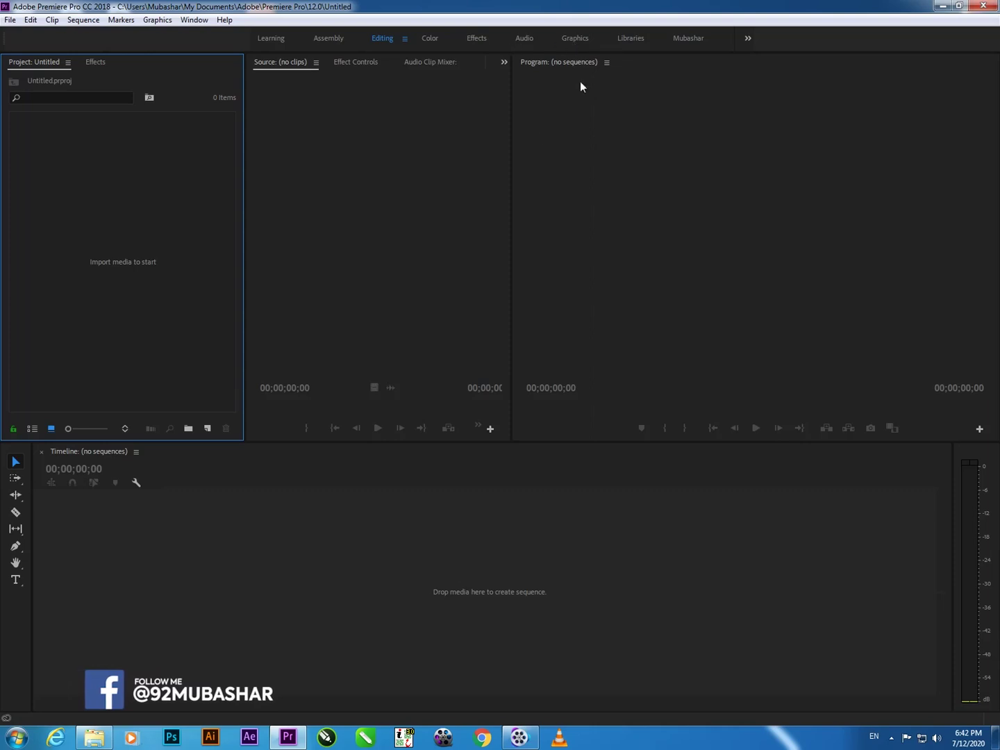
# - Import the entire Text Popups v3 project from the CC 2018 folder in the desktop's 300 text folder, with importing duplicate media turned off
pyautogui.doubleClick(136, 181)
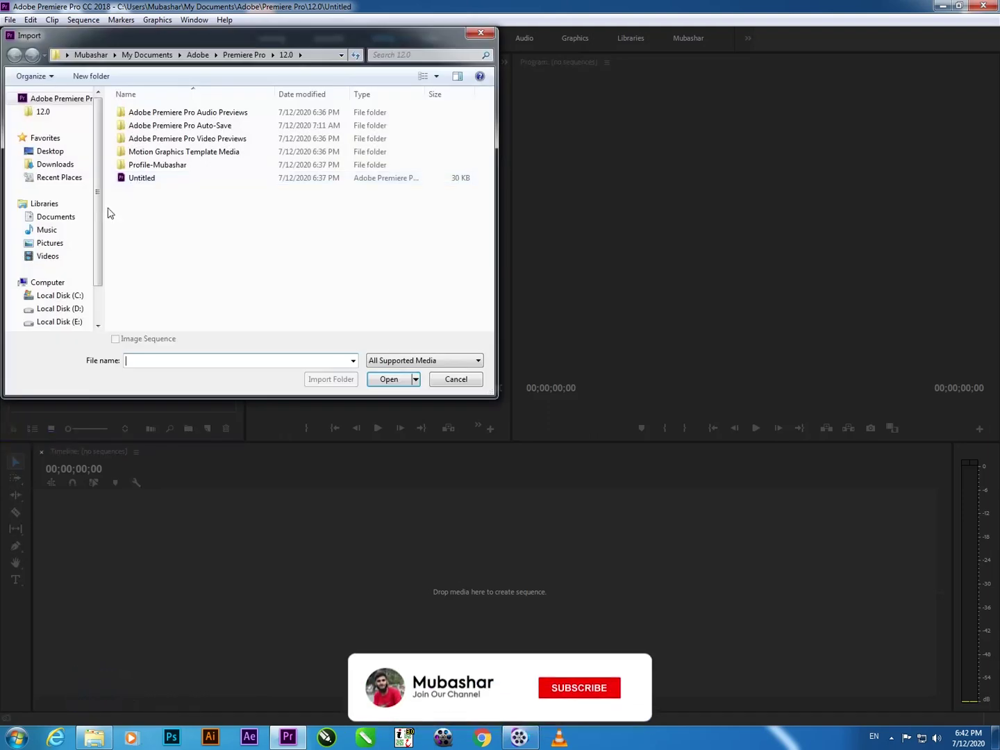
pyautogui.click(50, 153)
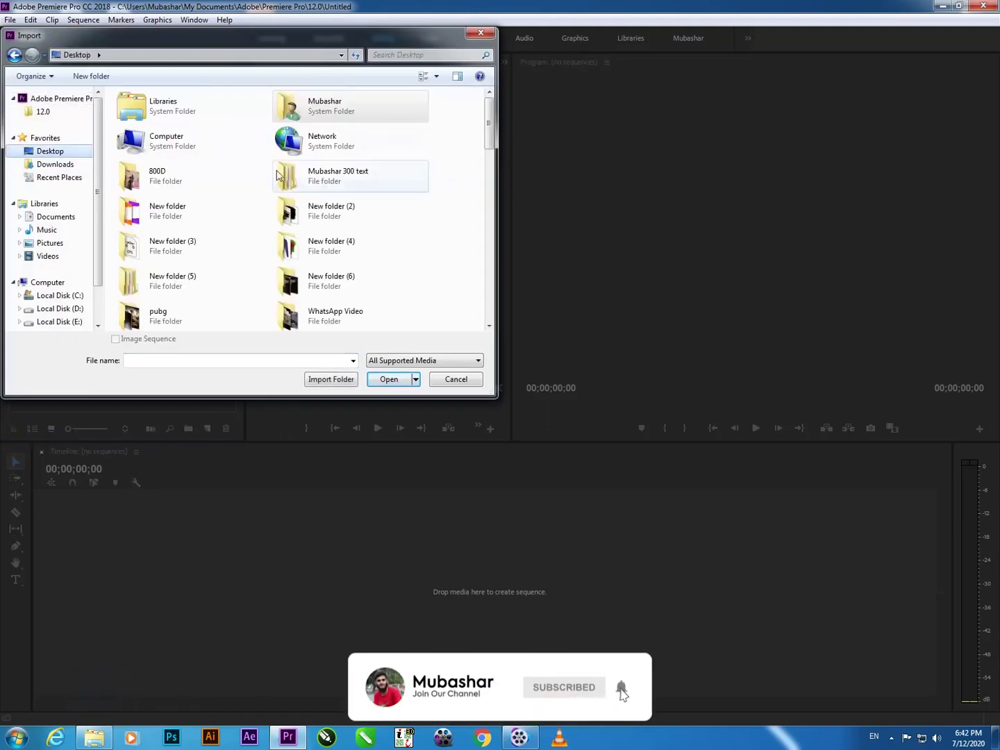
pyautogui.doubleClick(338, 179)
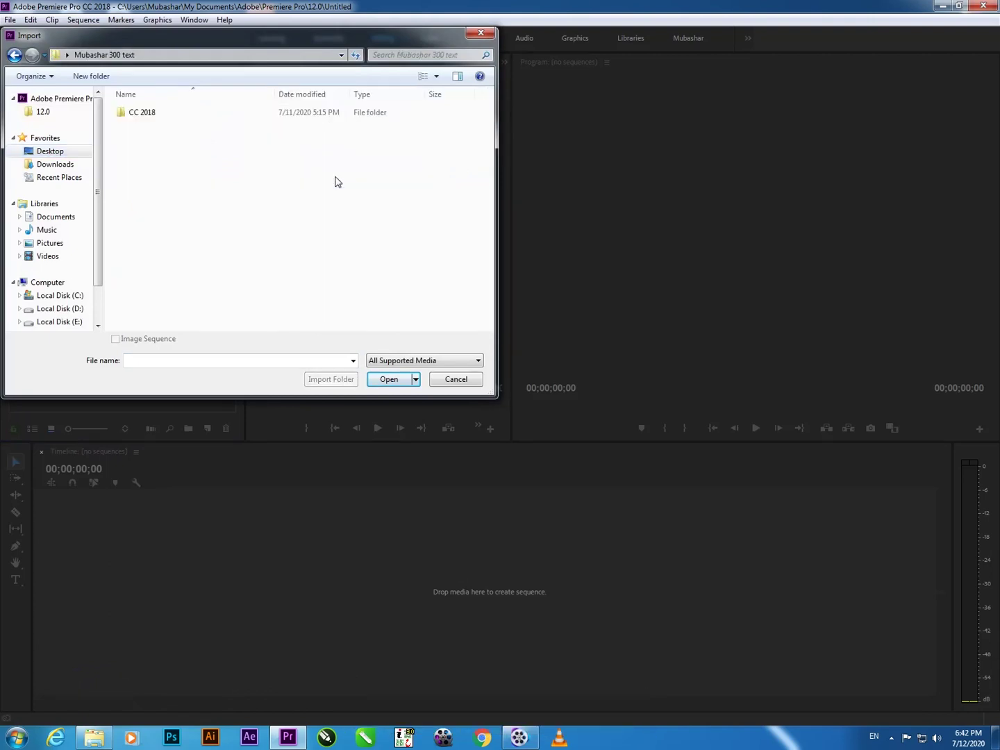
pyautogui.doubleClick(158, 111)
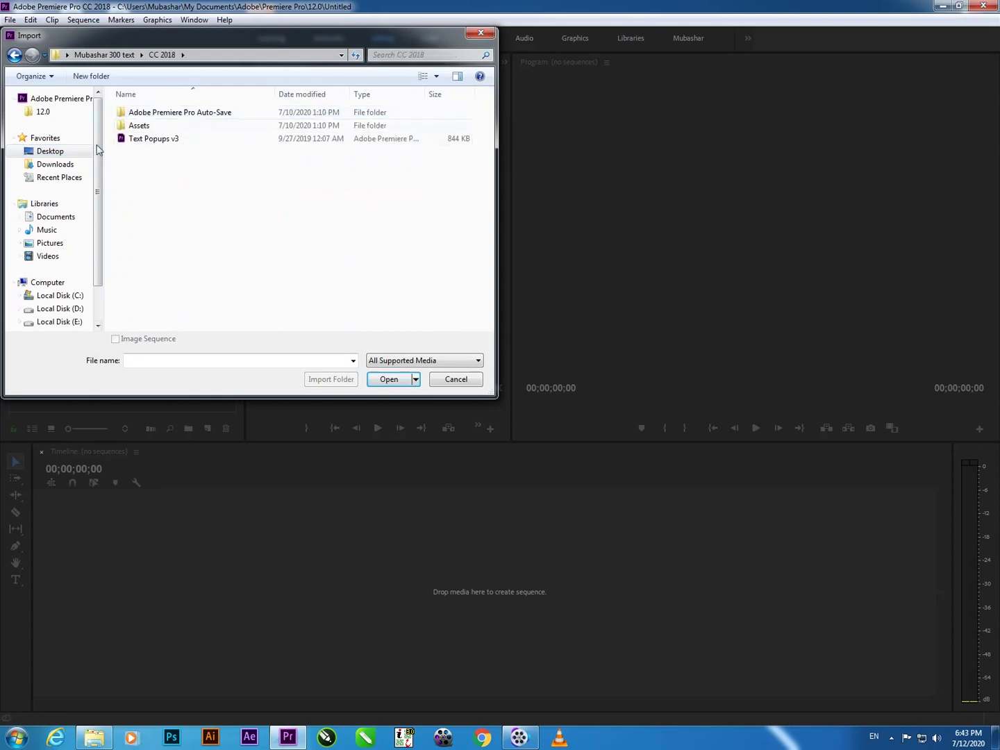
pyautogui.click(186, 143)
pyautogui.click(386, 380)
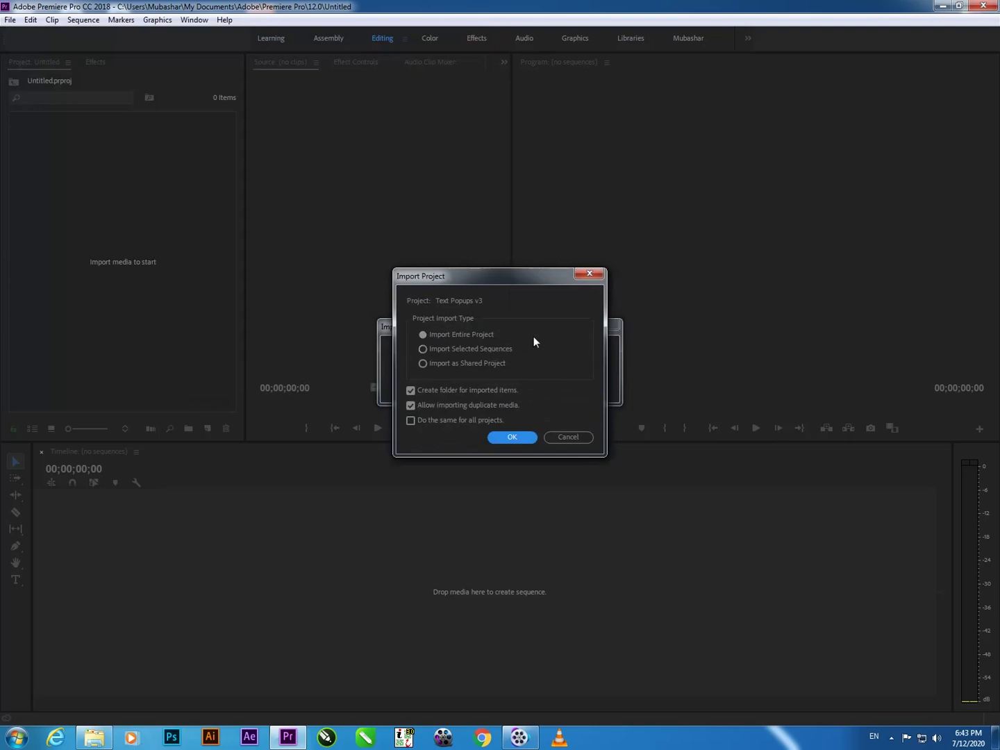
pyautogui.click(411, 408)
pyautogui.click(521, 440)
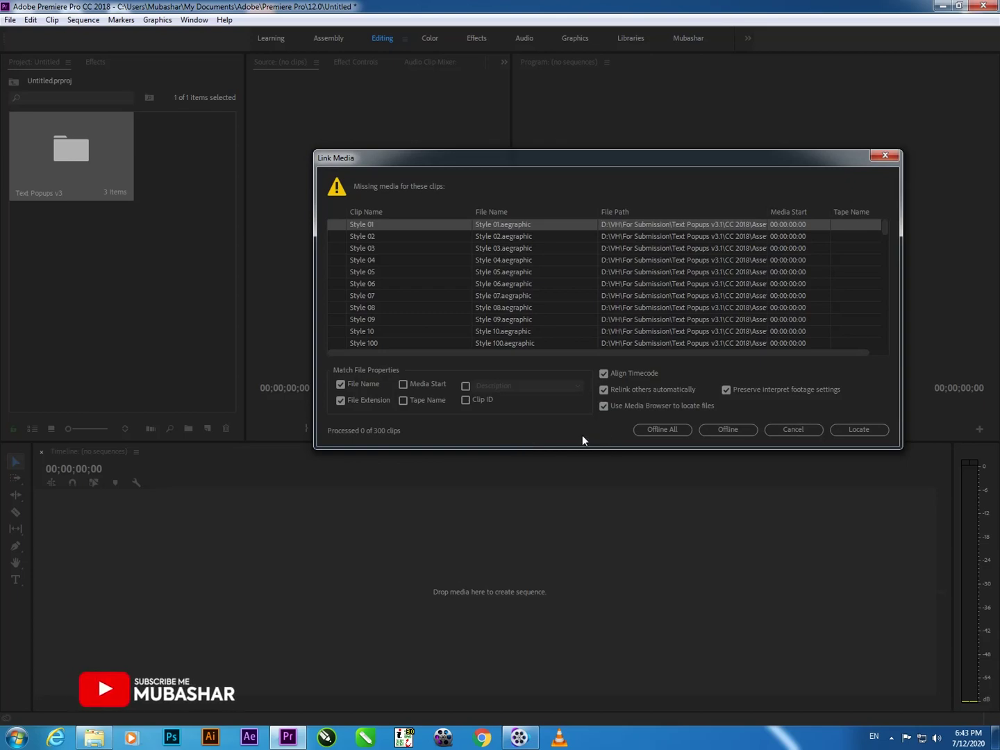
# - Start locating the missing Style 01 clip and browse to the CC 2018 folder inside the desktop's 300 text folder
pyautogui.moveTo(489, 159); pyautogui.dragTo(362, 156)
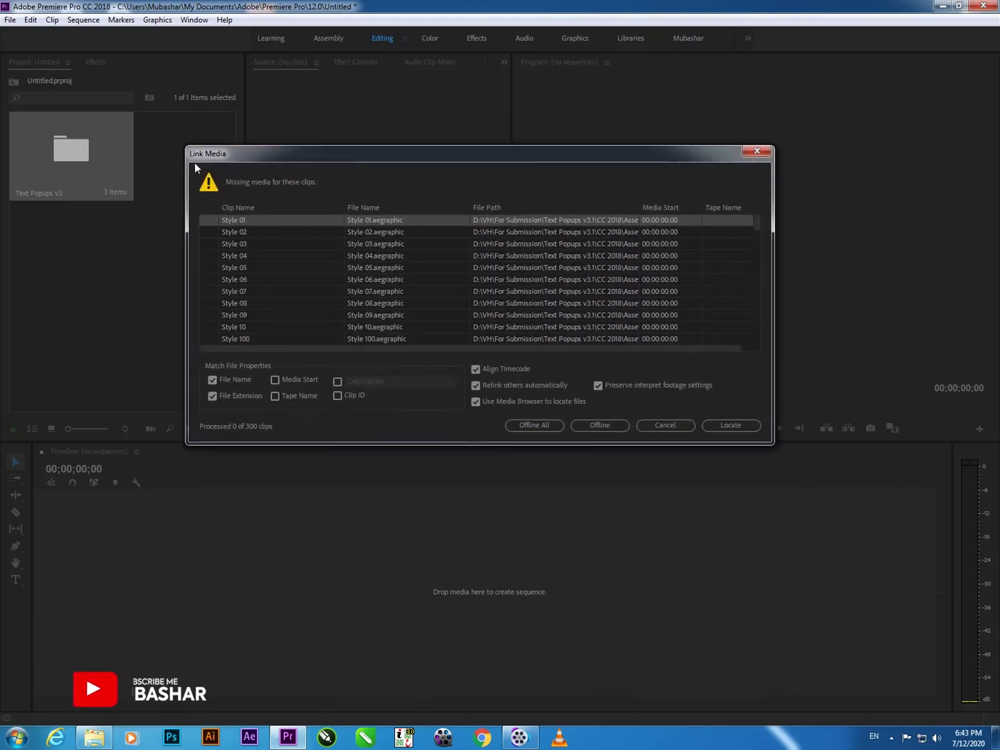
pyautogui.click(721, 425)
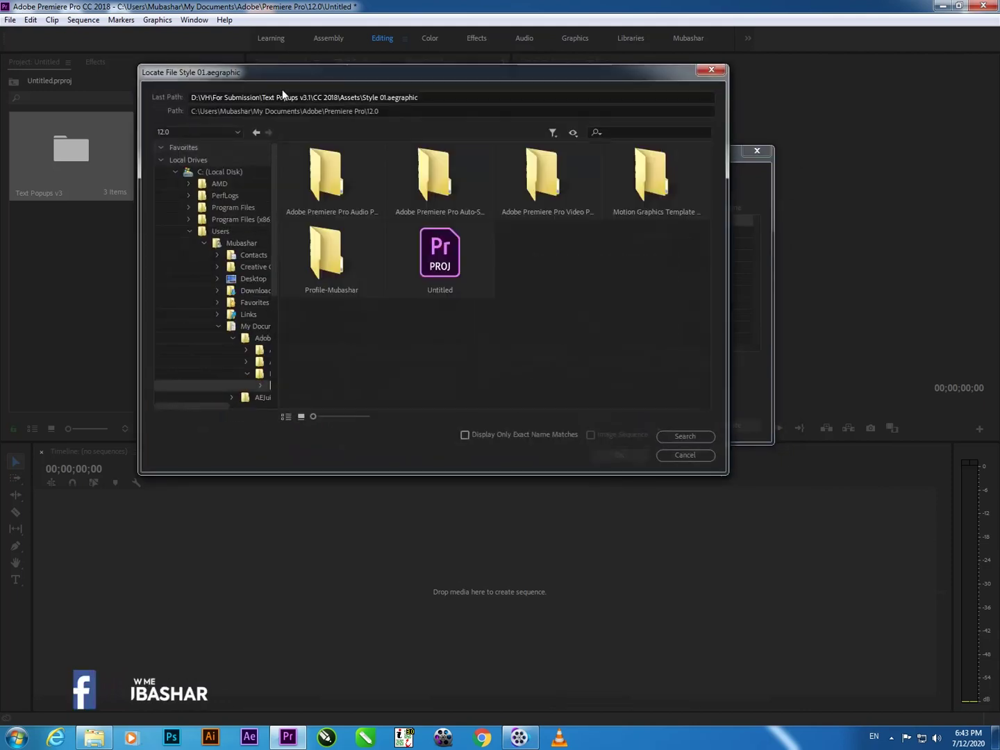
pyautogui.moveTo(326, 75); pyautogui.dragTo(378, 77)
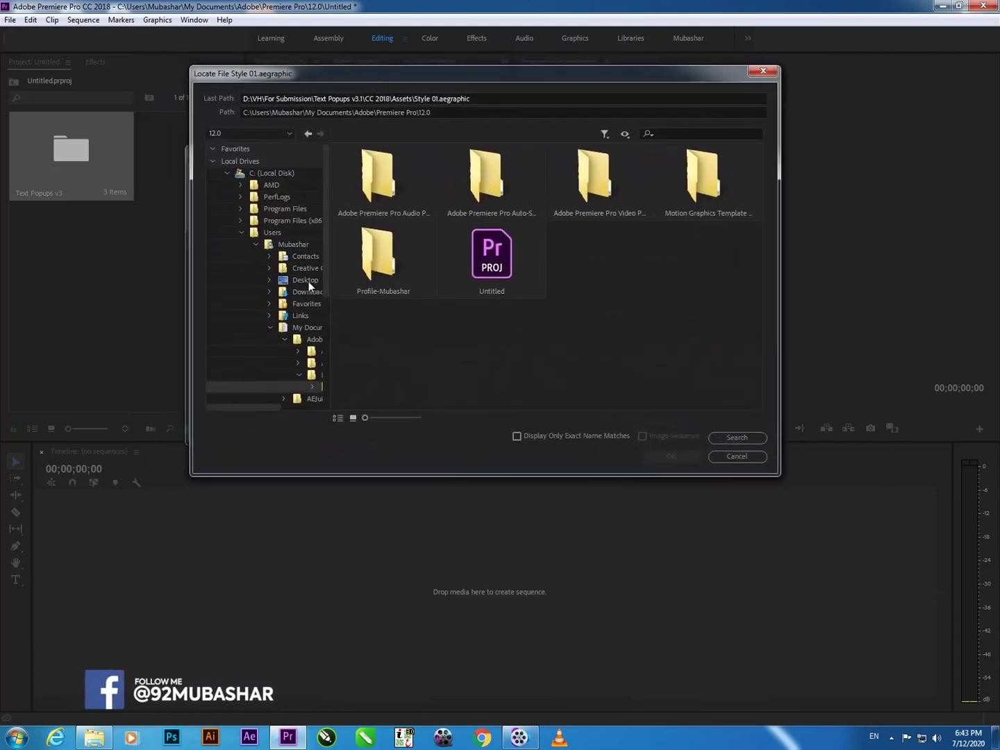
pyautogui.click(307, 280)
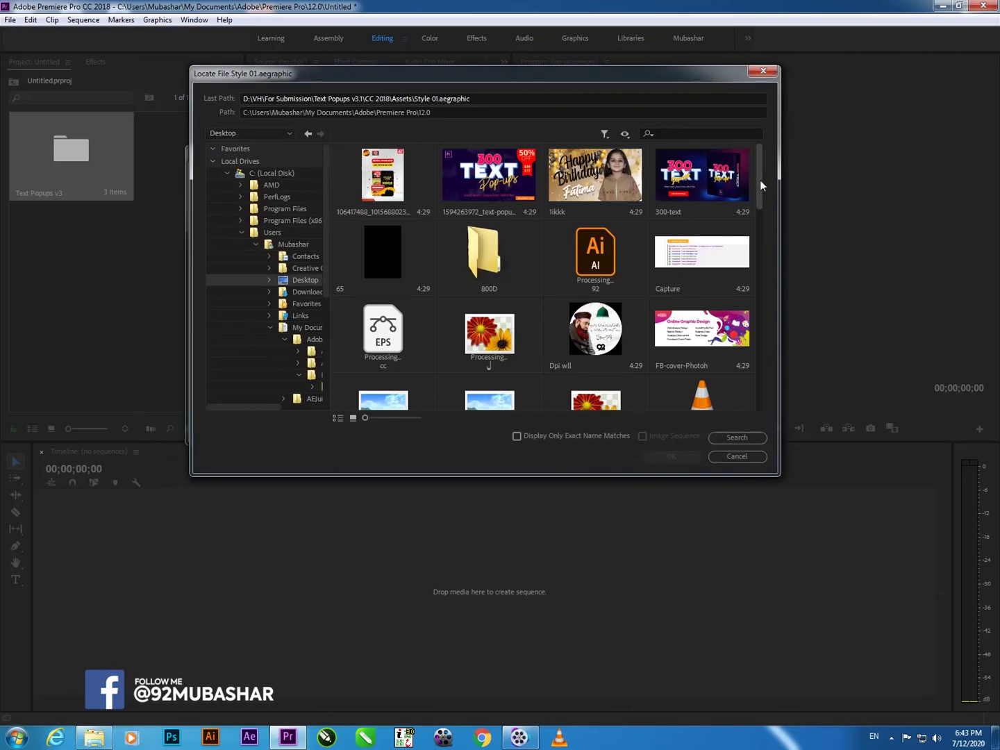
pyautogui.moveTo(758, 180); pyautogui.dragTo(749, 281)
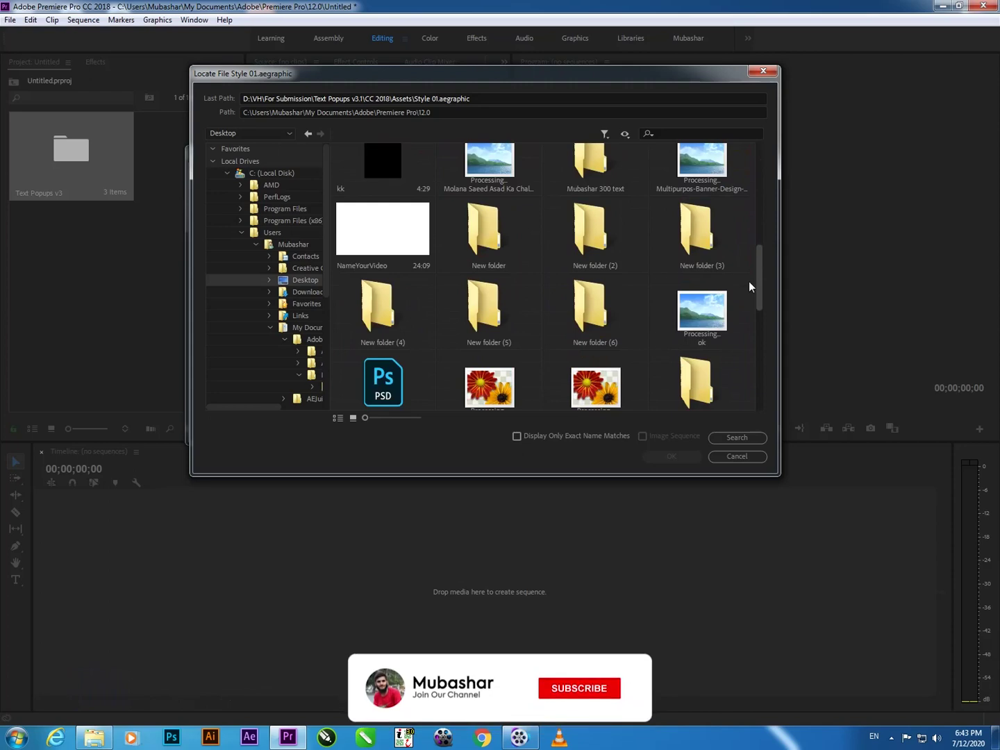
pyautogui.moveTo(749, 281)
pyautogui.mouseDown()
pyautogui.moveTo(749, 396)
pyautogui.moveTo(751, 285)
pyautogui.mouseUp()
pyautogui.scroll(1, 748, 273)
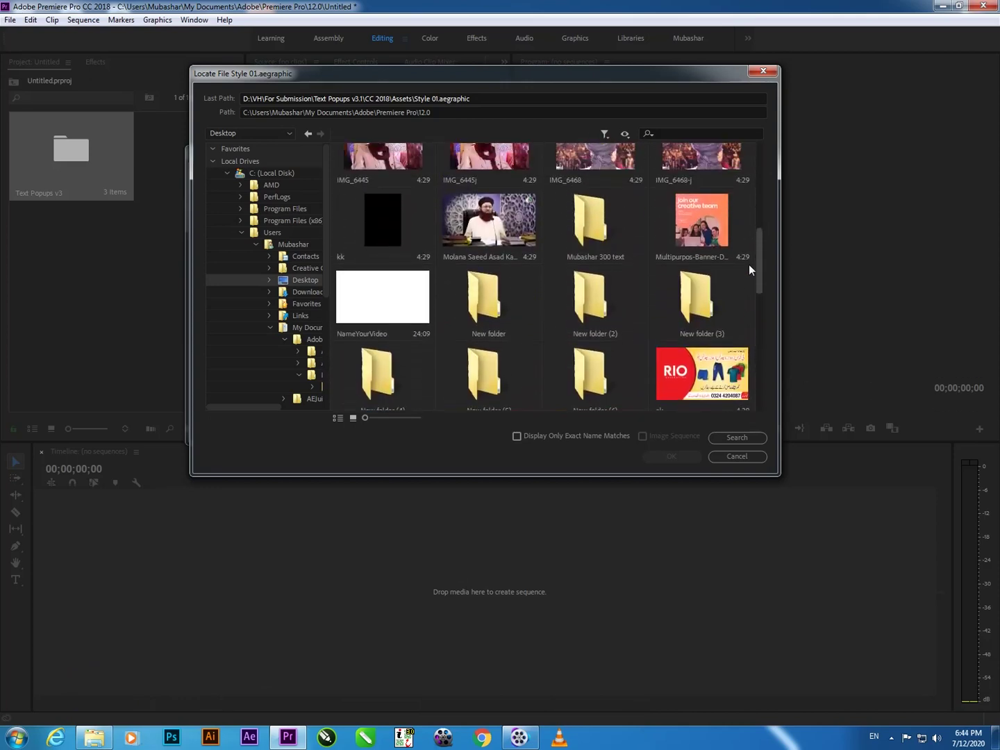
pyautogui.doubleClick(591, 233)
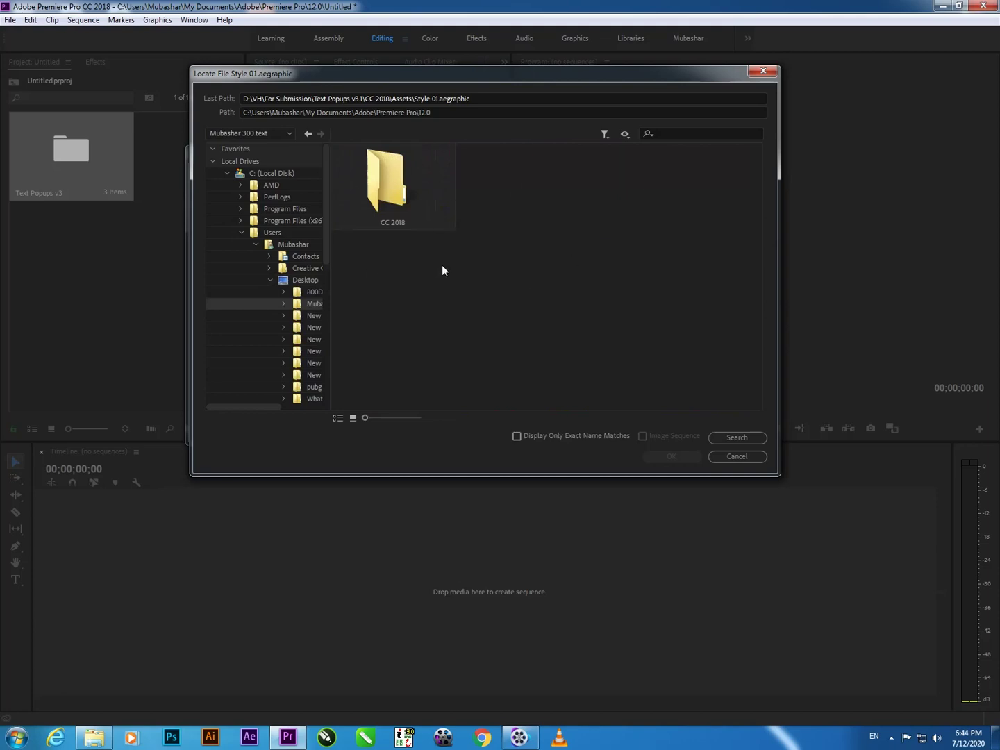
pyautogui.doubleClick(374, 185)
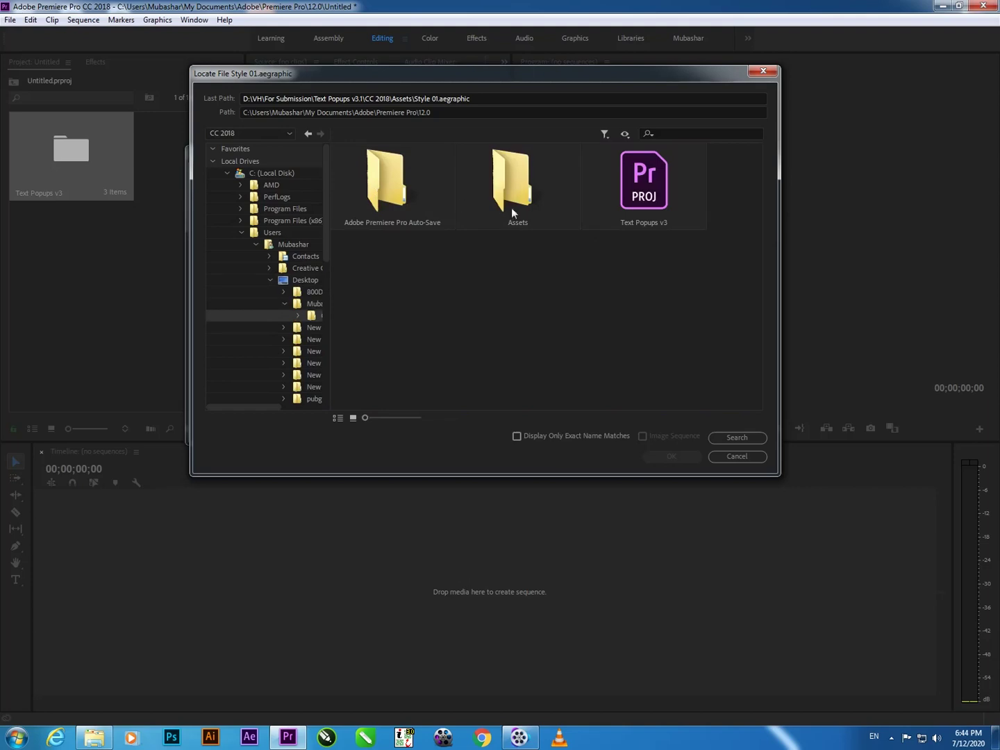
# - Search for Style 01.aegraphic starting from the Assets folder, and relink the missing clips to the matching file
pyautogui.click(524, 185)
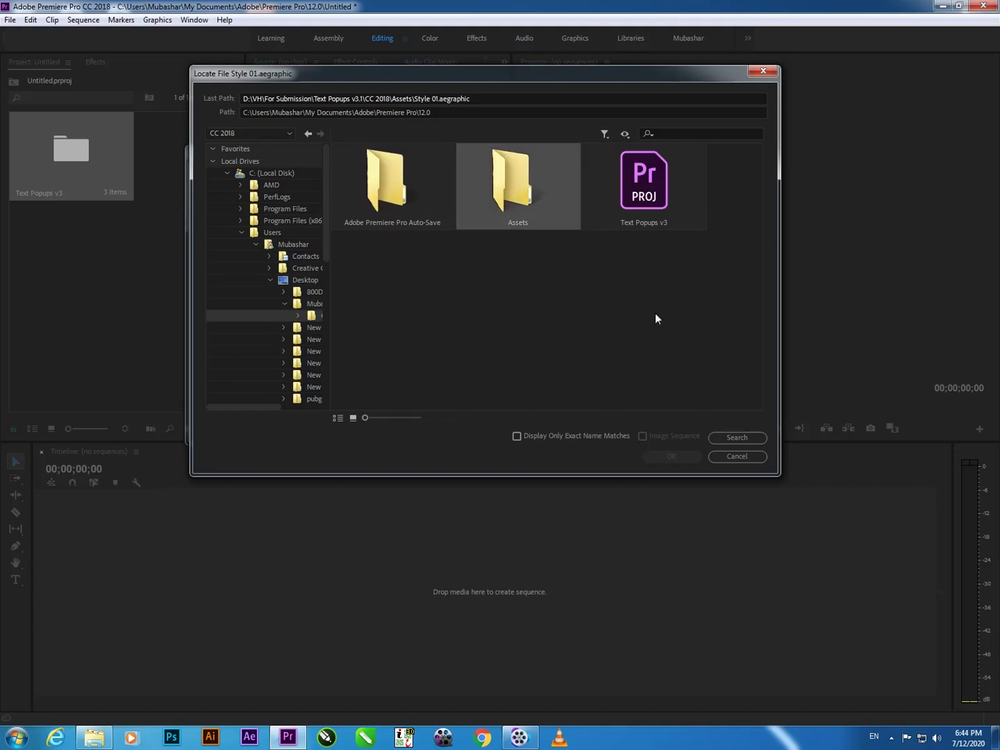
pyautogui.click(723, 439)
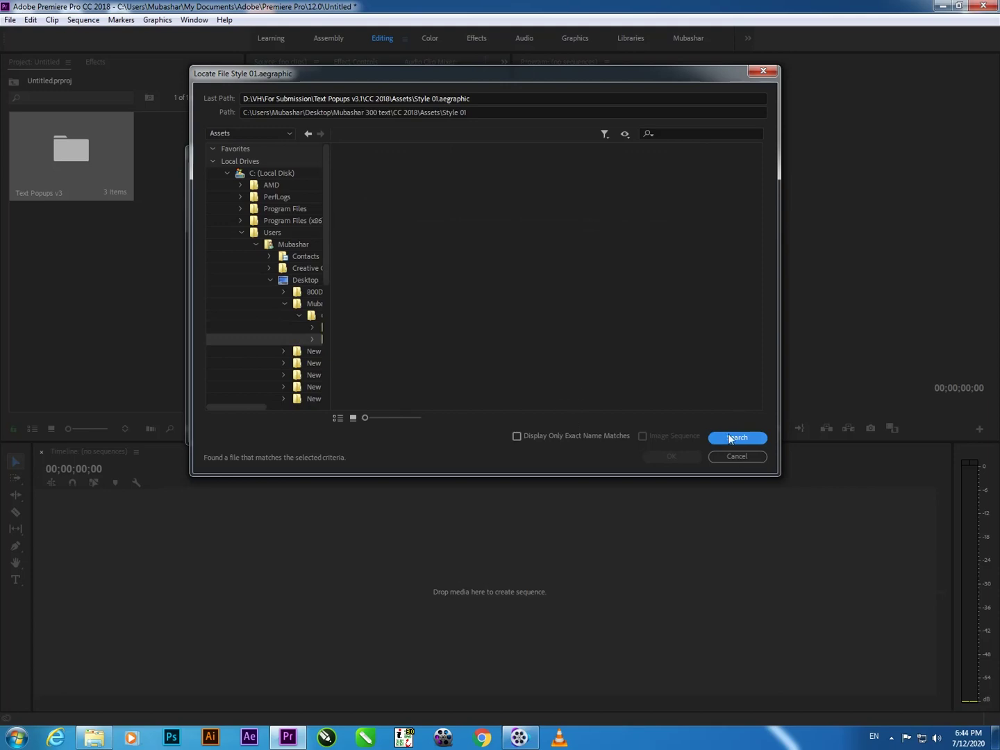
pyautogui.click(728, 438)
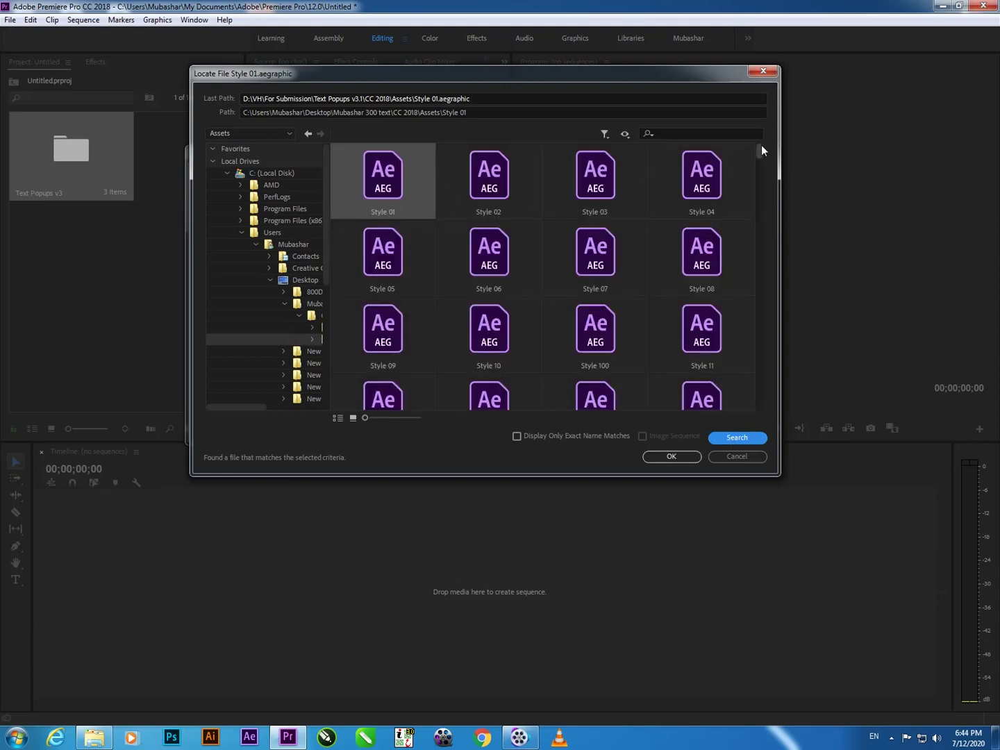
pyautogui.scroll(-4, 763, 222)
pyautogui.moveTo(759, 169); pyautogui.dragTo(759, 157)
pyautogui.click(724, 438)
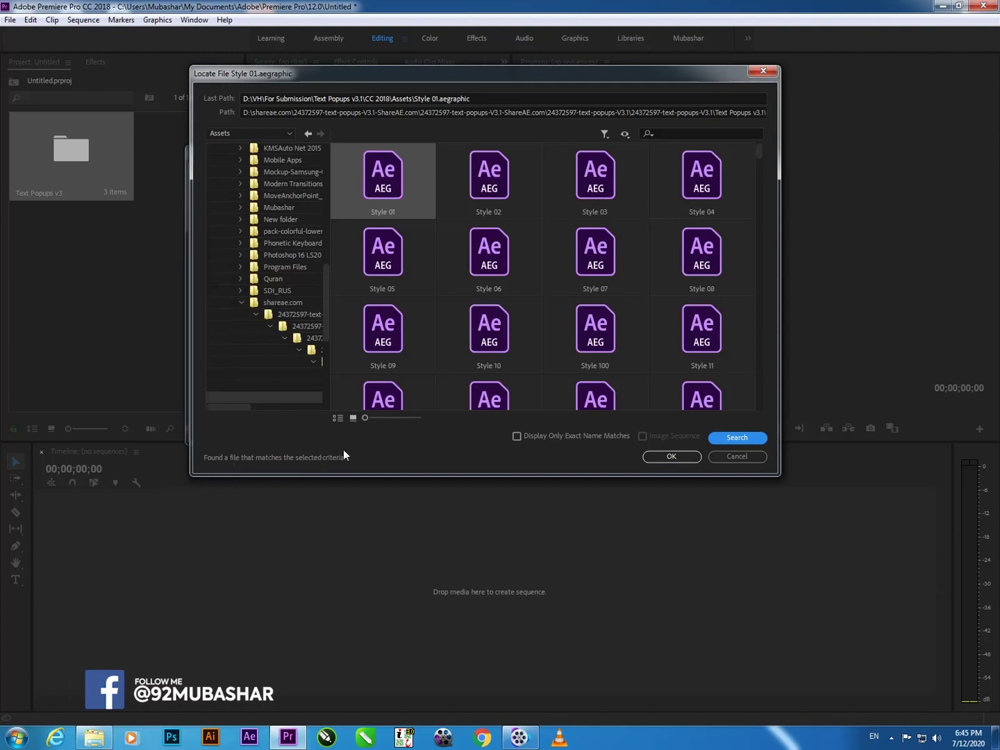
pyautogui.click(670, 459)
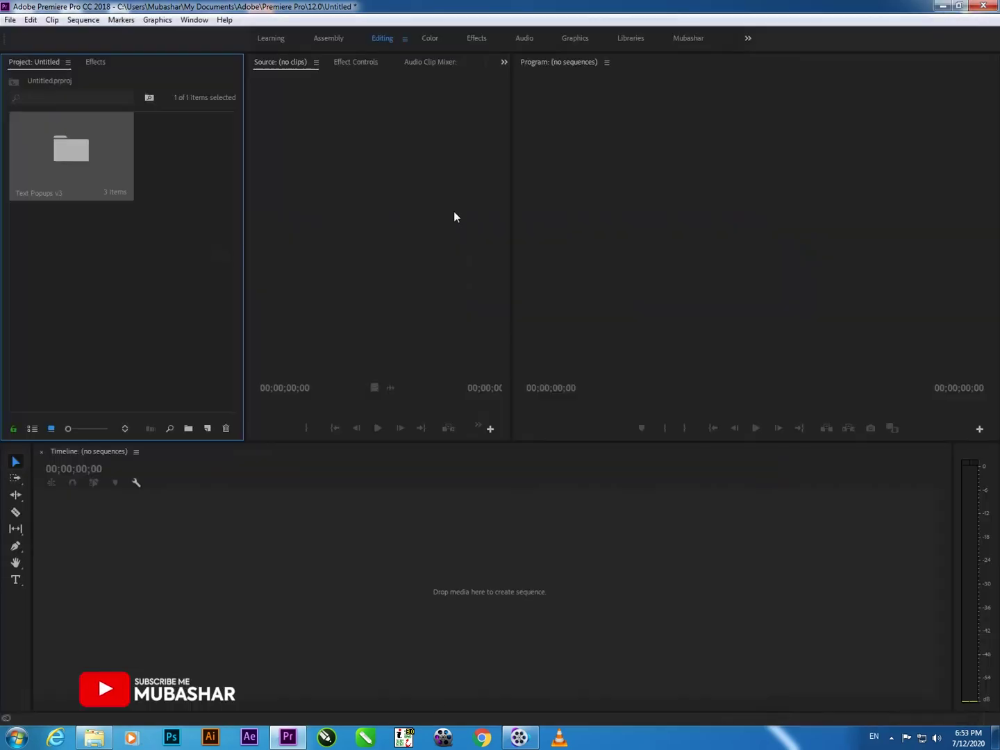
# - Open the 02 Text Slide-in bin inside the Text Popups v3 bin and browse its text styles
pyautogui.rightClick(438, 176)
pyautogui.click(141, 303)
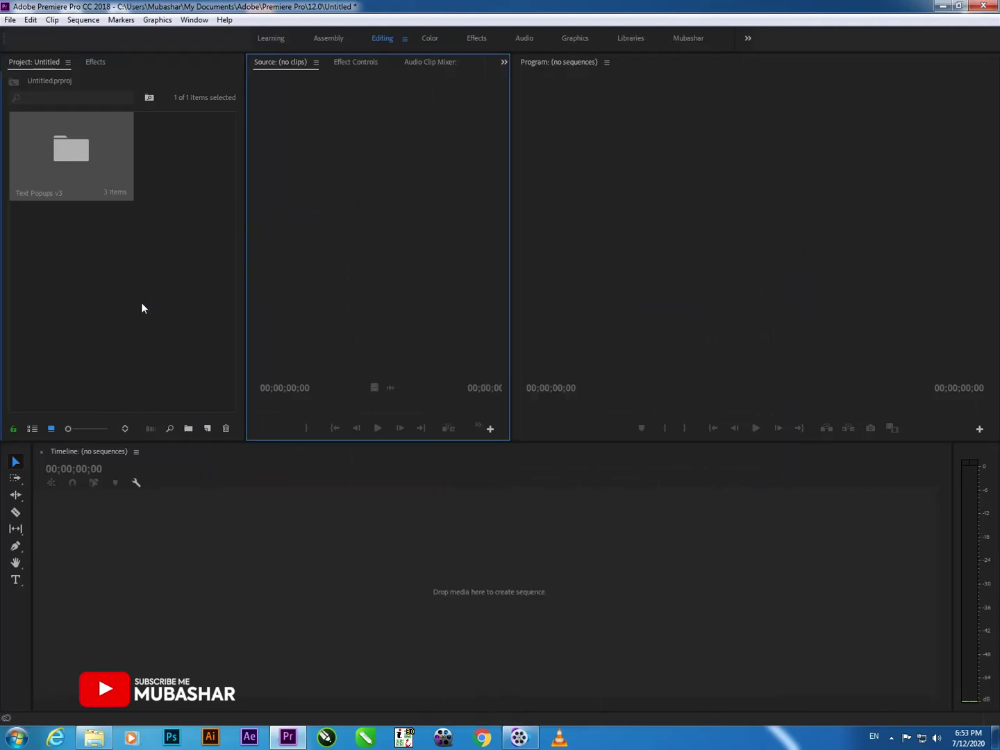
pyautogui.click(141, 308)
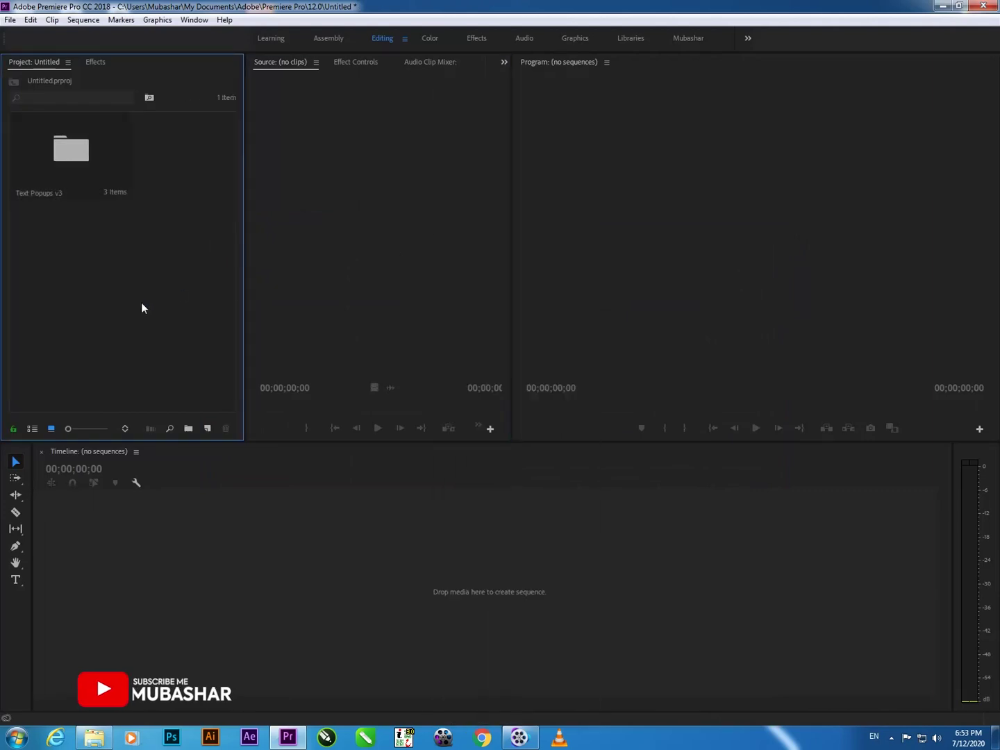
pyautogui.doubleClick(81, 145)
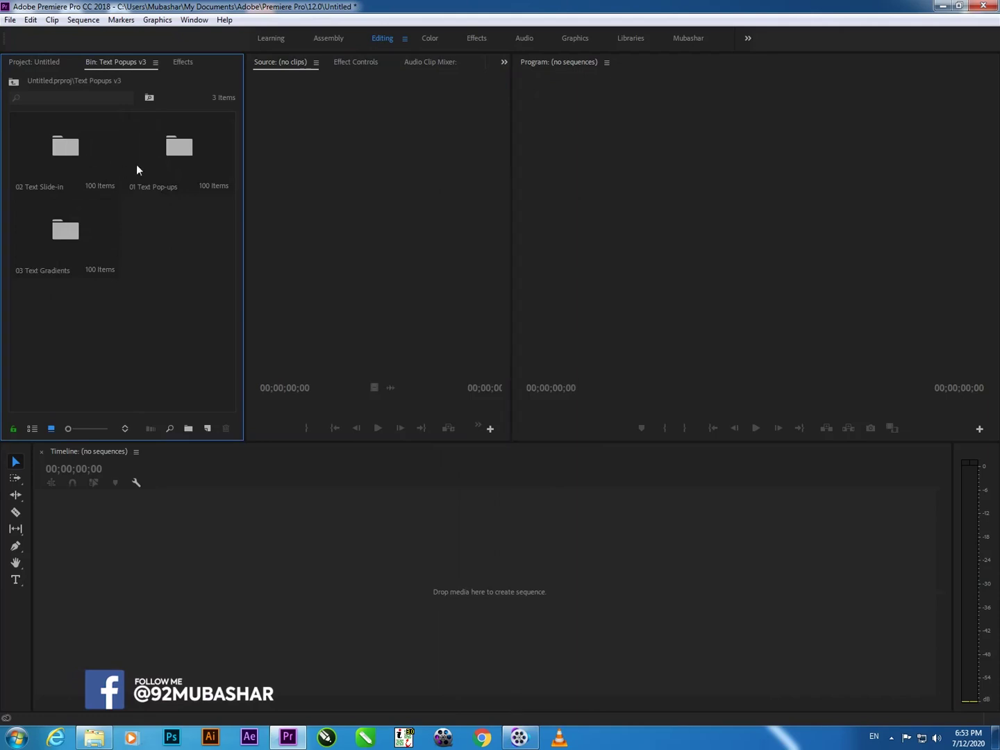
pyautogui.doubleClick(56, 139)
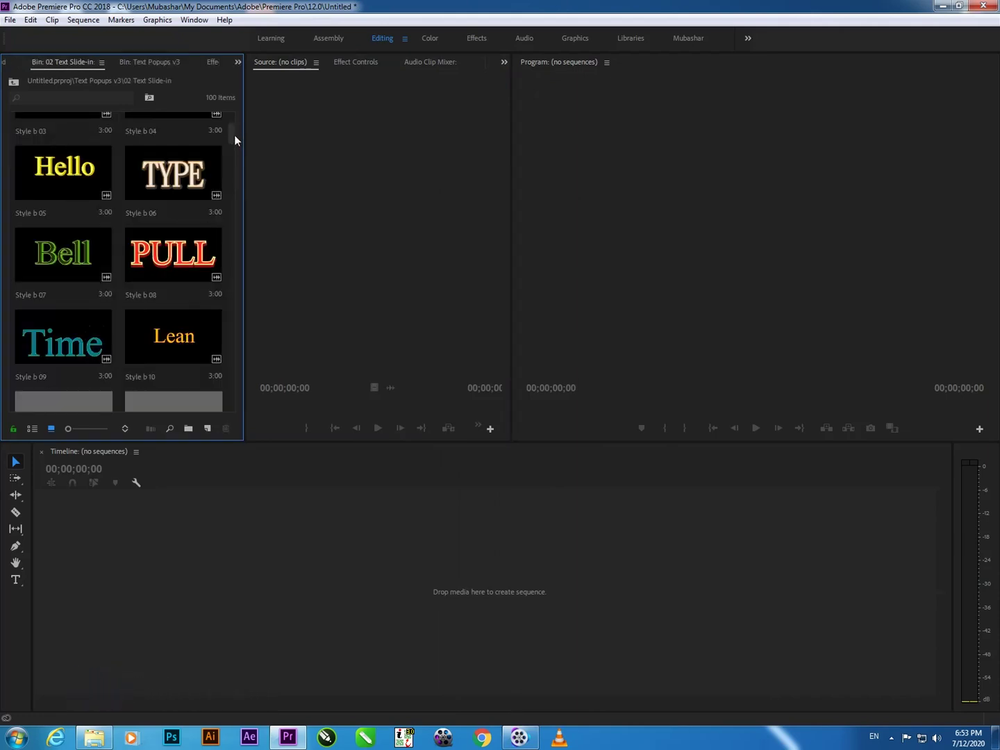
pyautogui.moveTo(231, 136)
pyautogui.mouseDown()
pyautogui.moveTo(242, 247)
pyautogui.moveTo(234, 137)
pyautogui.moveTo(227, 155)
pyautogui.mouseUp()
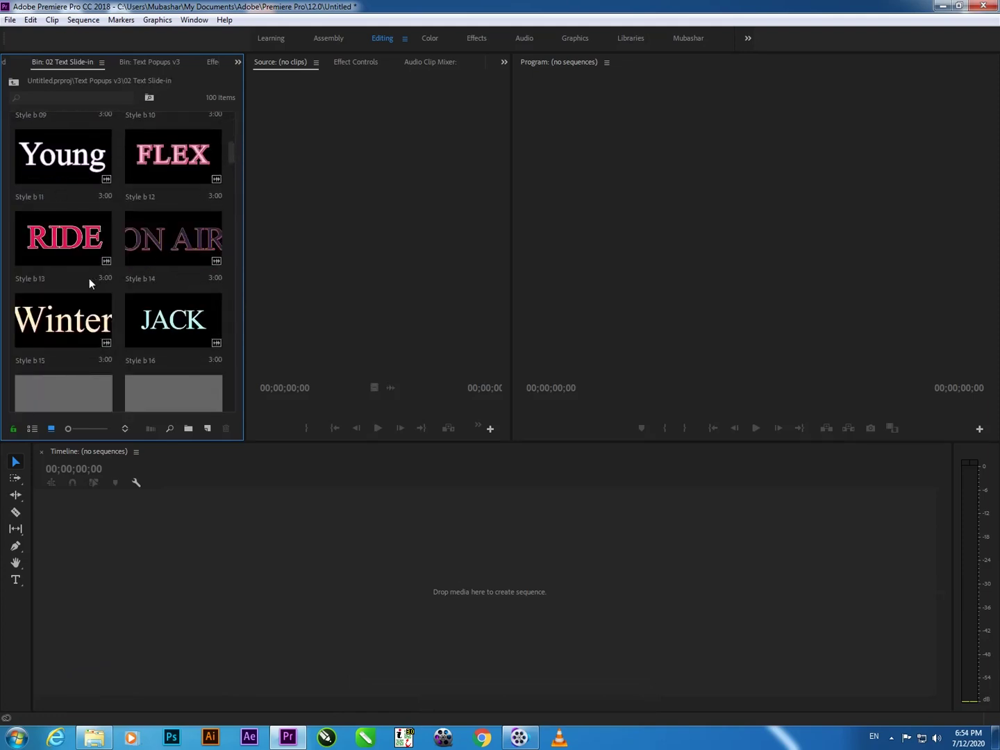
pyautogui.moveTo(230, 153); pyautogui.dragTo(228, 179)
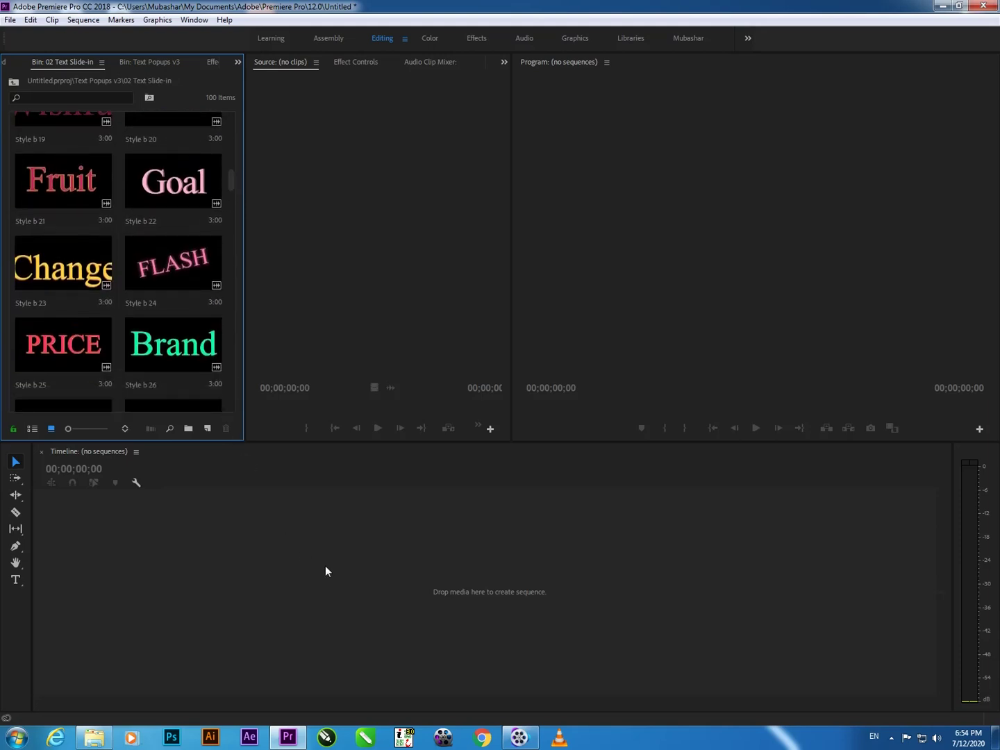
# - Create a new sequence named Sequence 01 with the DSLR 1080p24 preset
pyautogui.hotkey('ctrl', 'n')
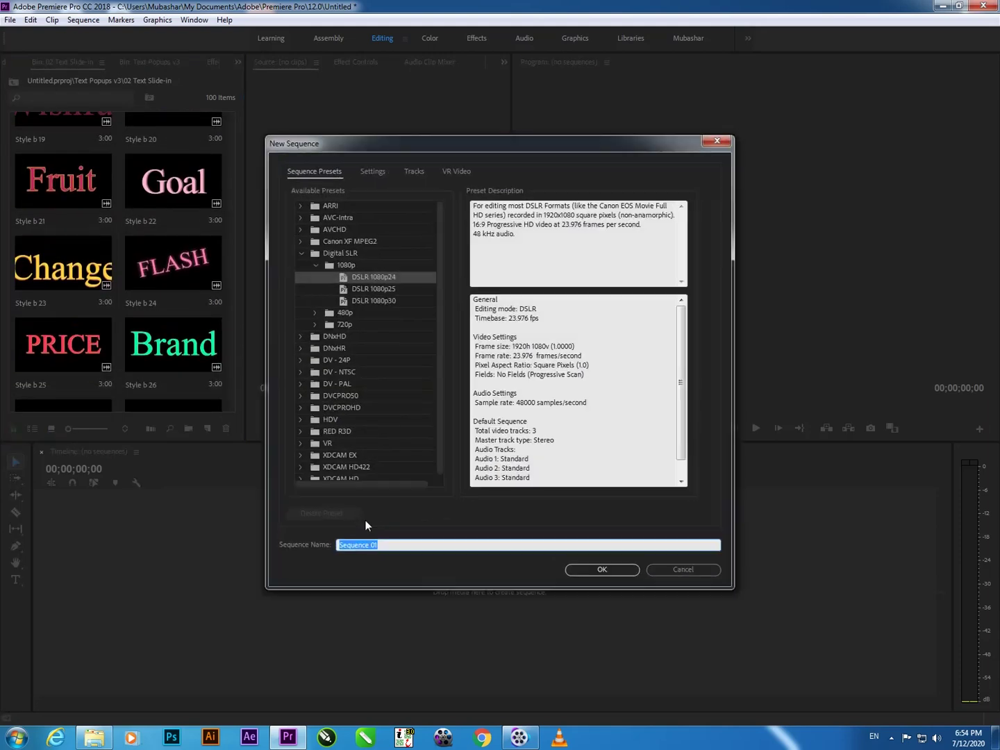
pyautogui.click(578, 570)
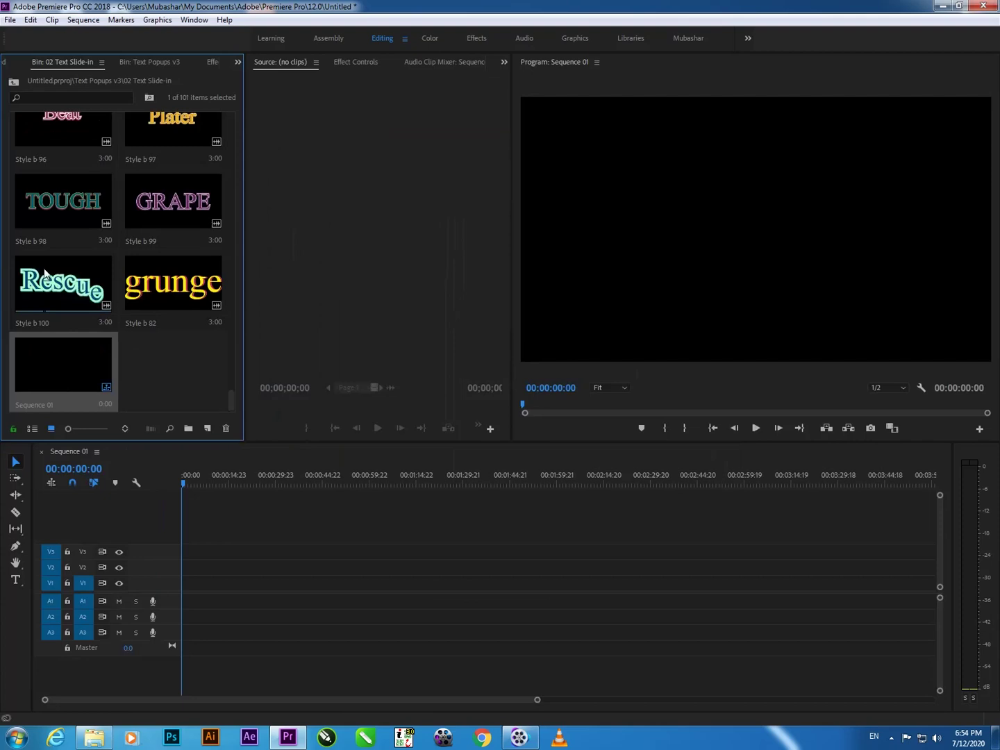
# - Place the Style b 100 clip at the start of Sequence 01 on V1 and A1
pyautogui.click(64, 284)
pyautogui.moveTo(241, 489); pyautogui.dragTo(185, 596)
pyautogui.click(587, 393)
pyautogui.moveTo(535, 701); pyautogui.dragTo(332, 697)
# - Play the Style b 100 text animation from the start of the sequence and check its middle frames
pyautogui.press('space')
pyautogui.click(184, 489)
pyautogui.press('space')
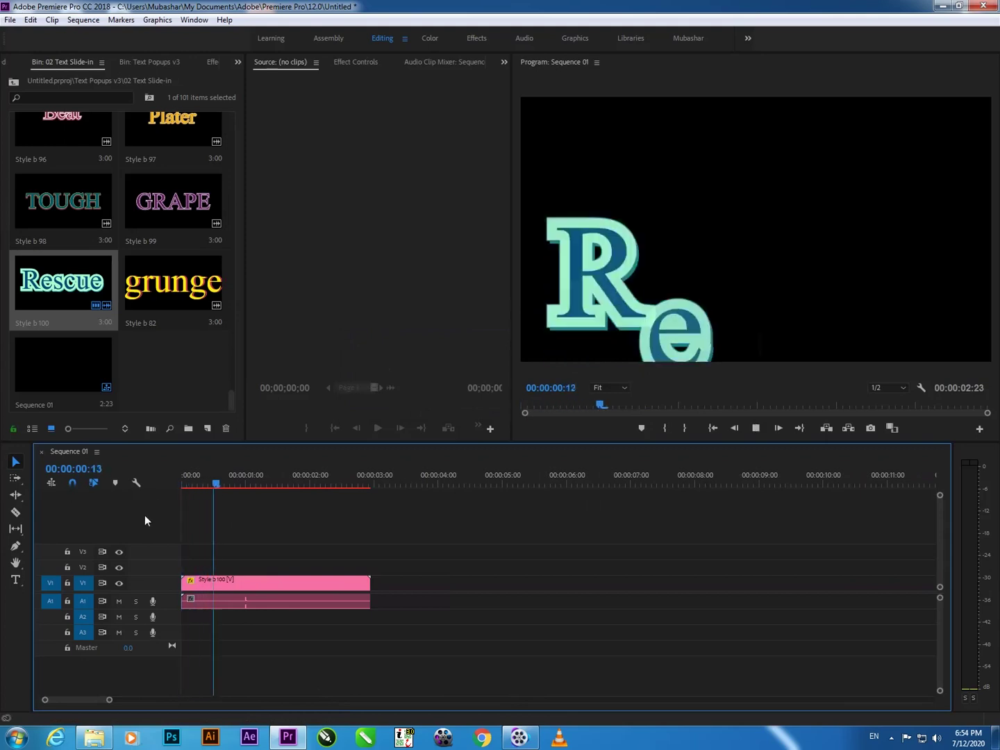
pyautogui.press('space')
pyautogui.press('Home')
pyautogui.press('space')
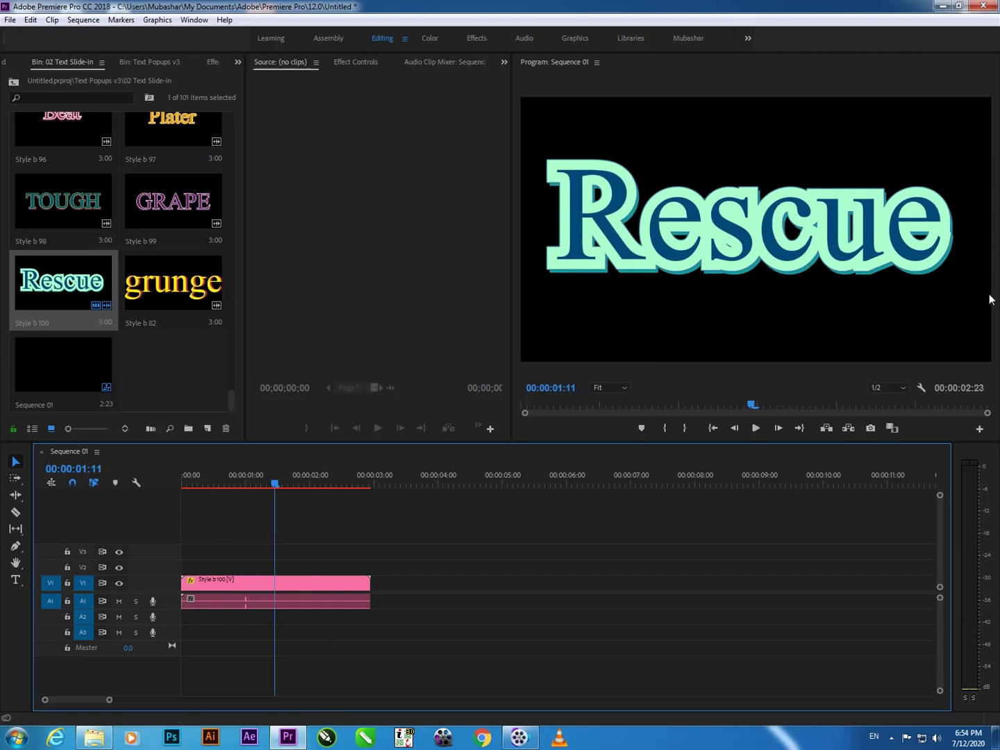
pyautogui.moveTo(277, 483); pyautogui.dragTo(247, 483)
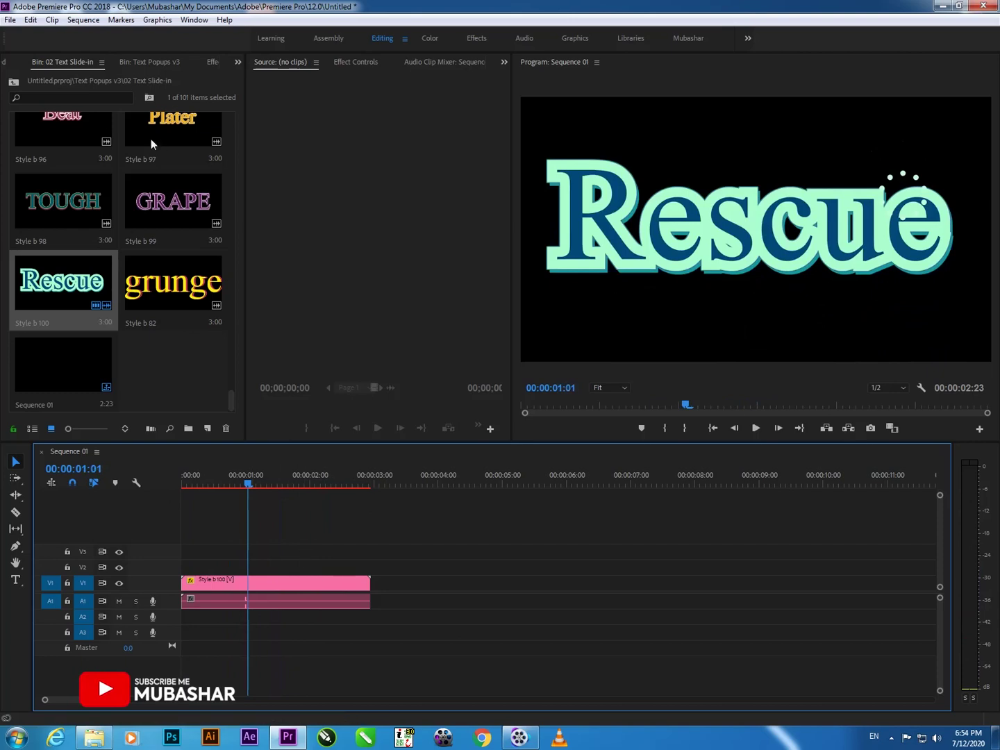
# - Open the 01 Text Pop-ups bin and place the Style 07 clip on V1 after Style b 100, leaving a gap
pyautogui.scroll(5, 136, 304)
pyautogui.click(6, 62)
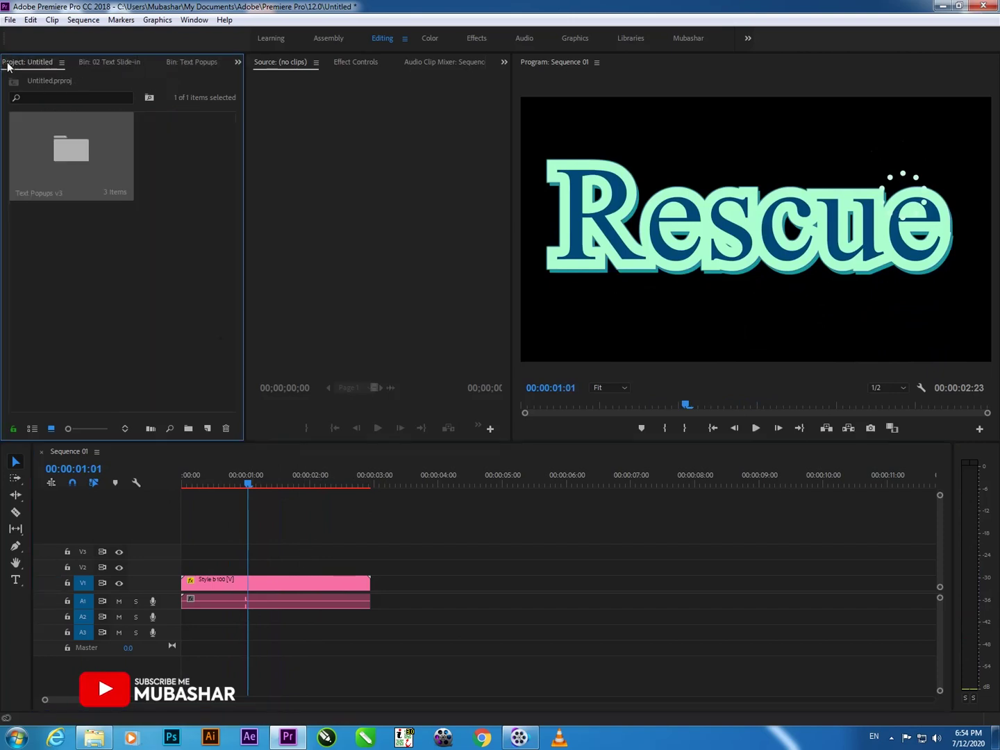
pyautogui.doubleClick(79, 139)
pyautogui.doubleClick(180, 143)
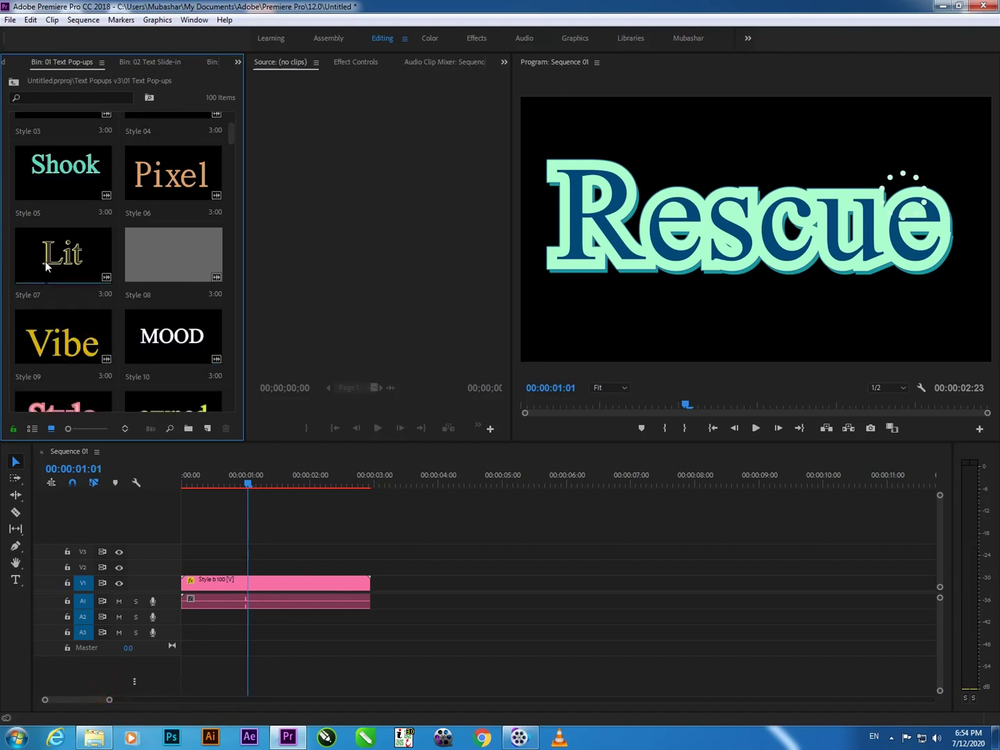
pyautogui.moveTo(51, 263); pyautogui.dragTo(452, 584)
# - Play back the Style 07 text animation in the sequence
pyautogui.moveTo(456, 485); pyautogui.dragTo(424, 514)
pyautogui.press('space')
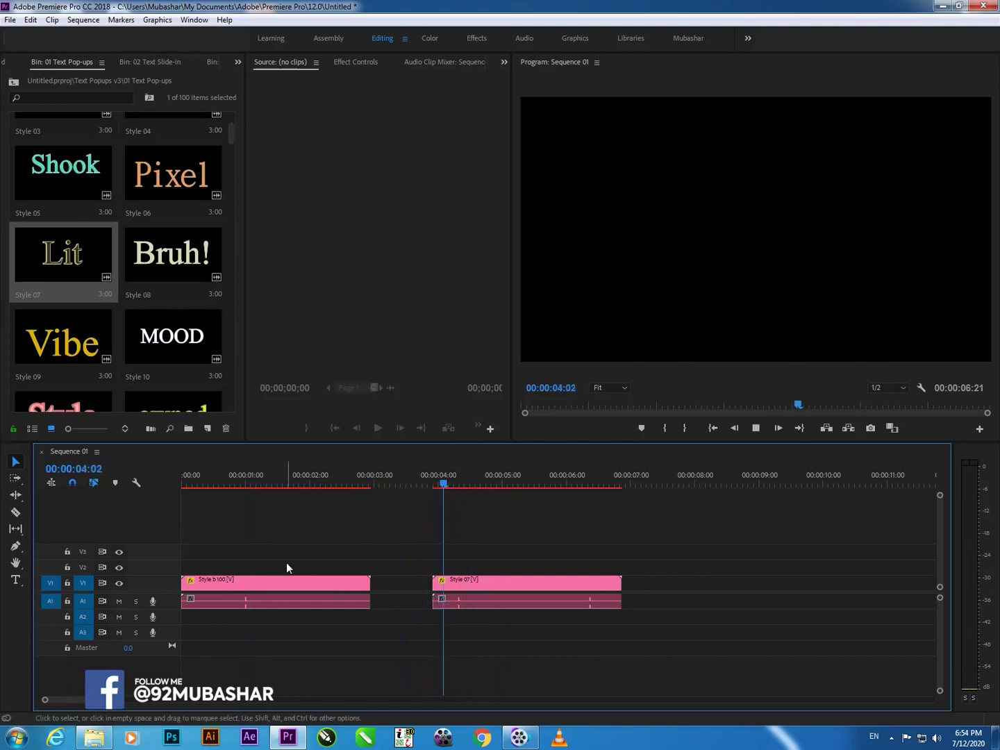
pyautogui.press('space')
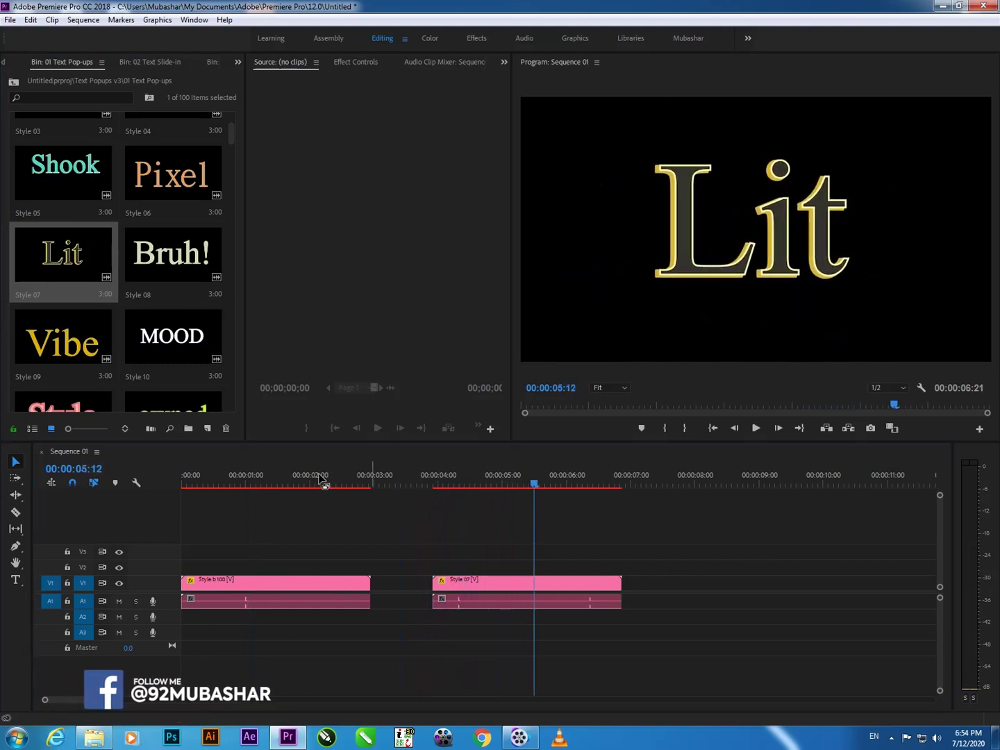
# - Remove the gap before Style 07, and delete the Style b 100 clip with its empty space so Style 07 starts the sequence
pyautogui.click(421, 583)
pyautogui.press('Delete')
pyautogui.click(280, 491)
pyautogui.click(268, 580)
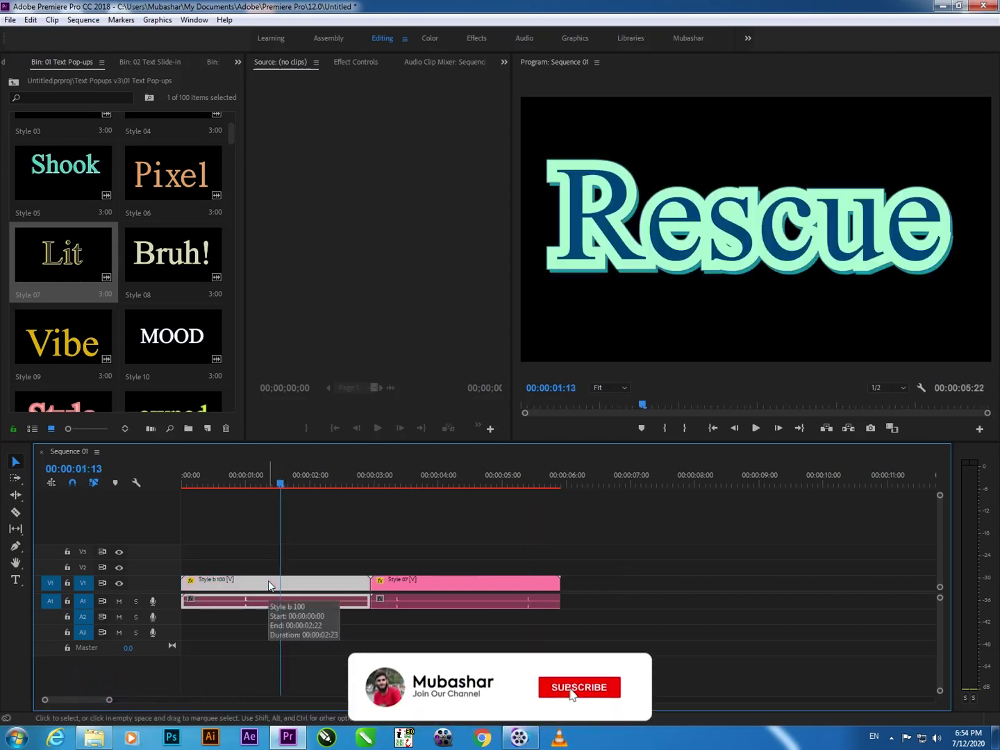
pyautogui.press('Delete')
pyautogui.click(314, 581)
pyautogui.press('Delete')
# - Select the Style 07 clip with the playhead at 00:00:00:21 and switch to the Graphics workspace
pyautogui.moveTo(271, 481); pyautogui.dragTo(240, 493)
pyautogui.click(284, 584)
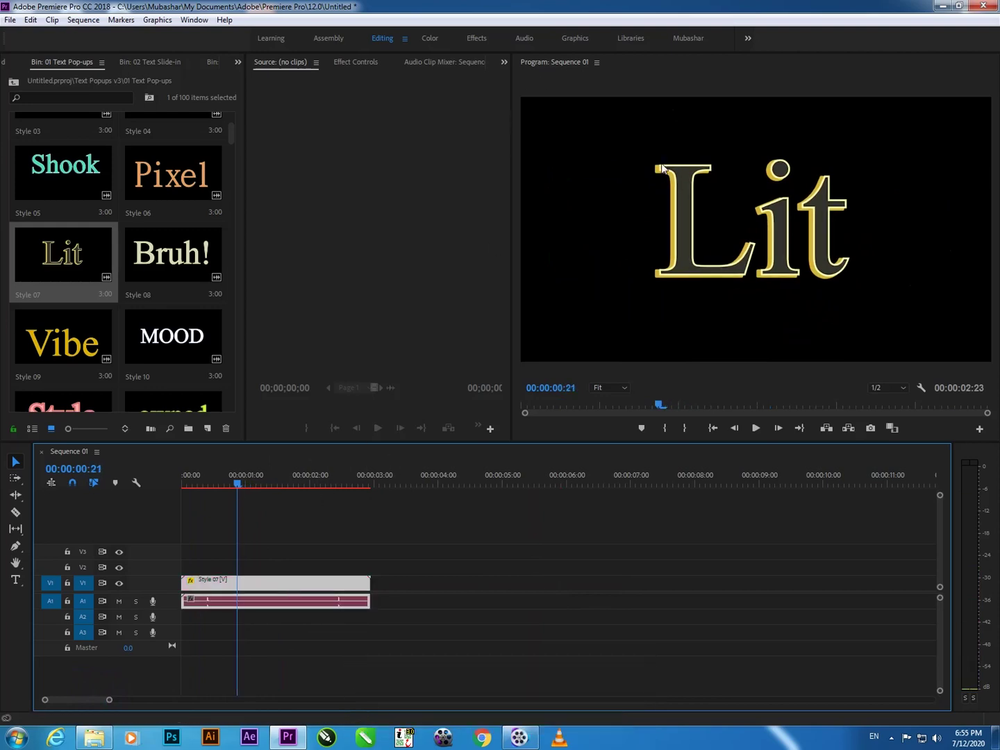
pyautogui.click(365, 62)
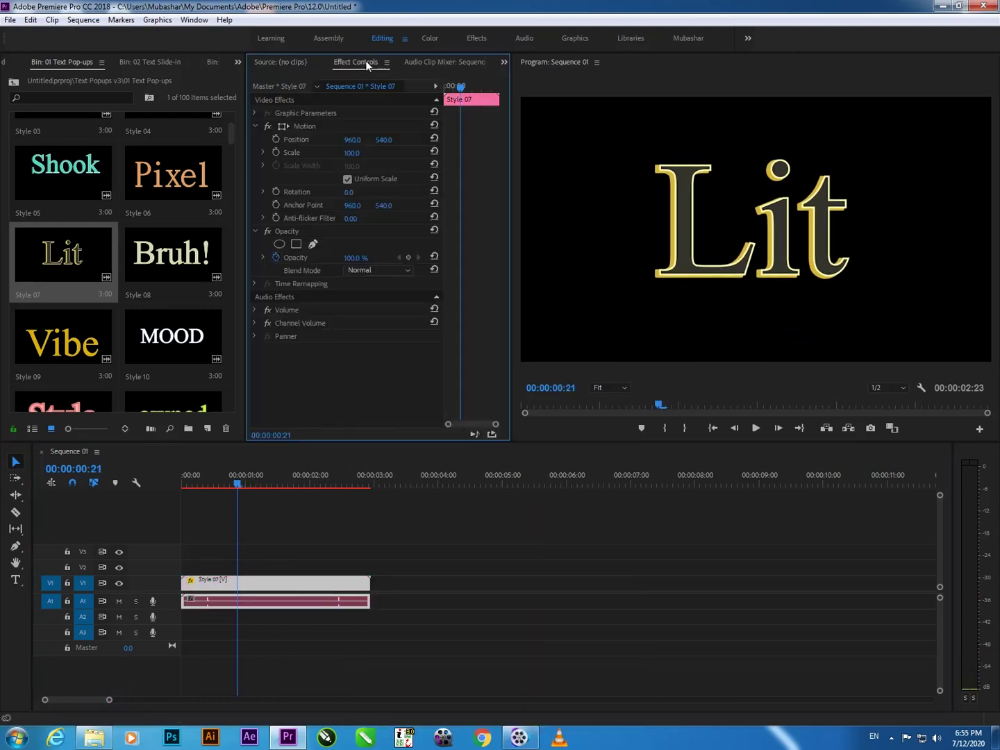
pyautogui.click(291, 62)
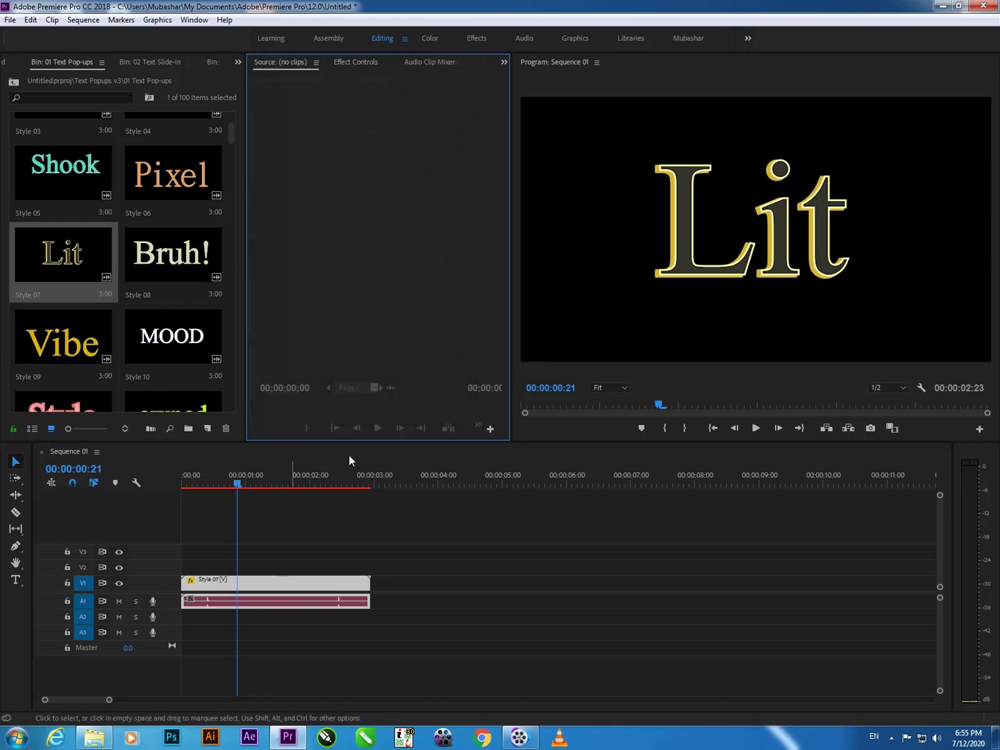
pyautogui.click(582, 40)
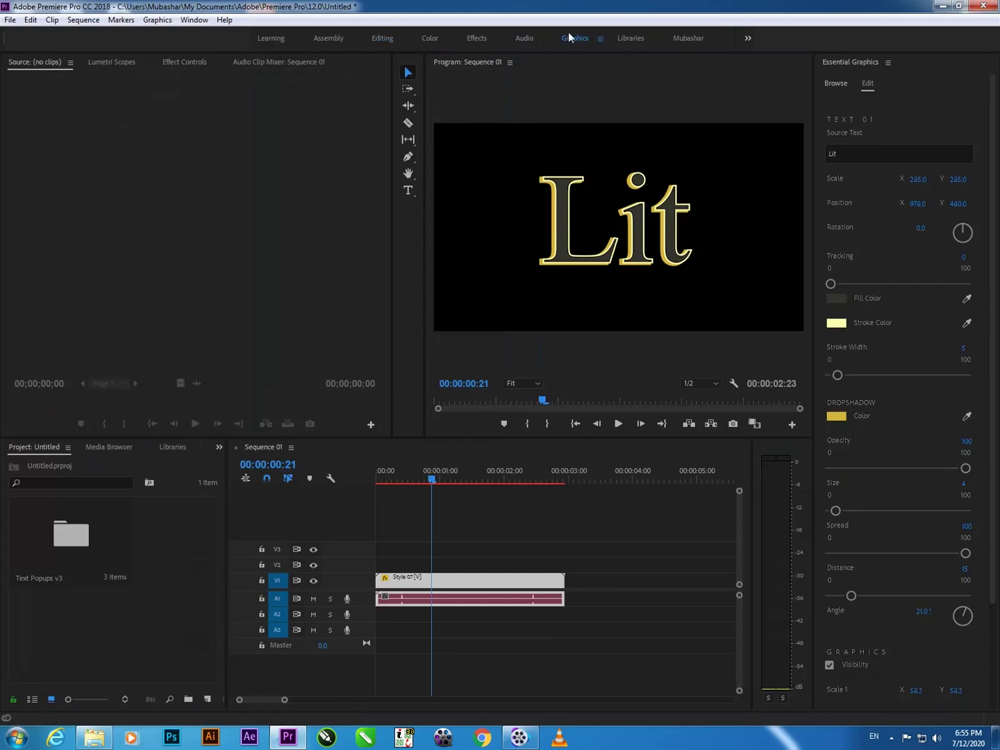
# - Check that Essential Graphics is enabled and look through the Style 07 clip's text, drop shadow and graphics settings
pyautogui.click(194, 20)
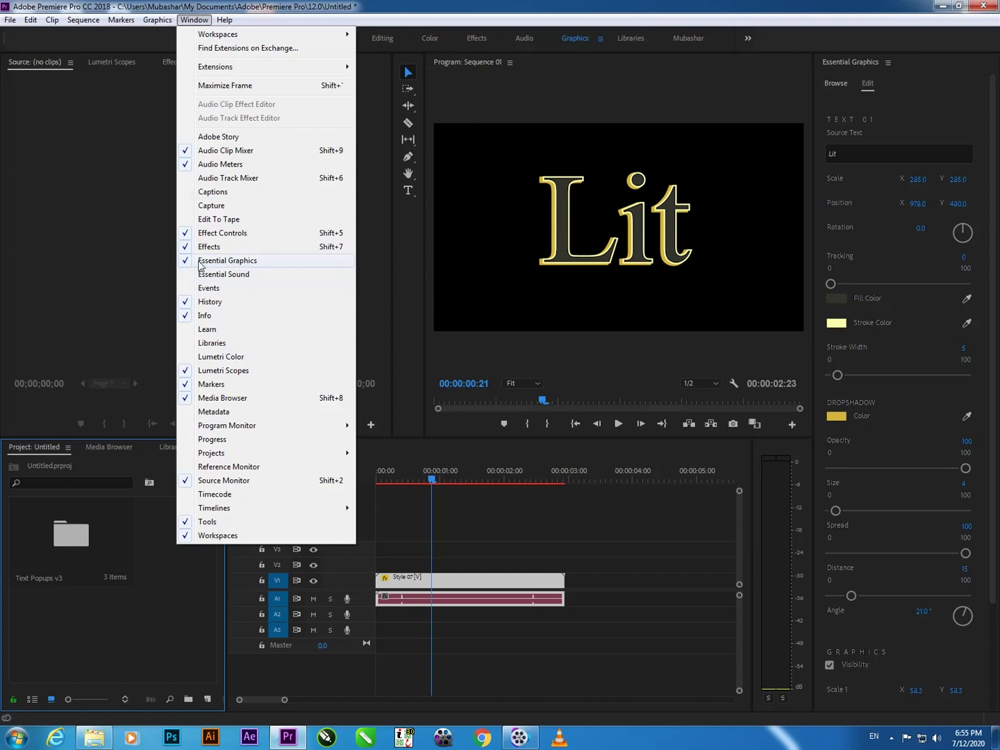
pyautogui.click(511, 555)
pyautogui.moveTo(447, 475); pyautogui.dragTo(410, 475)
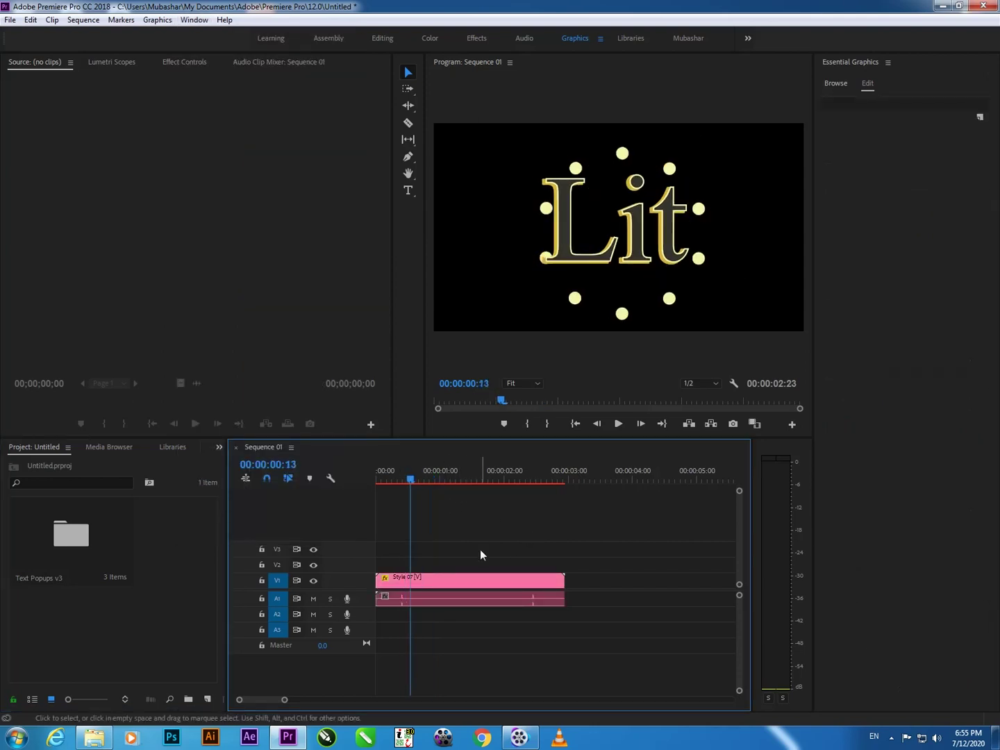
pyautogui.click(478, 584)
pyautogui.scroll(-2, 994, 174)
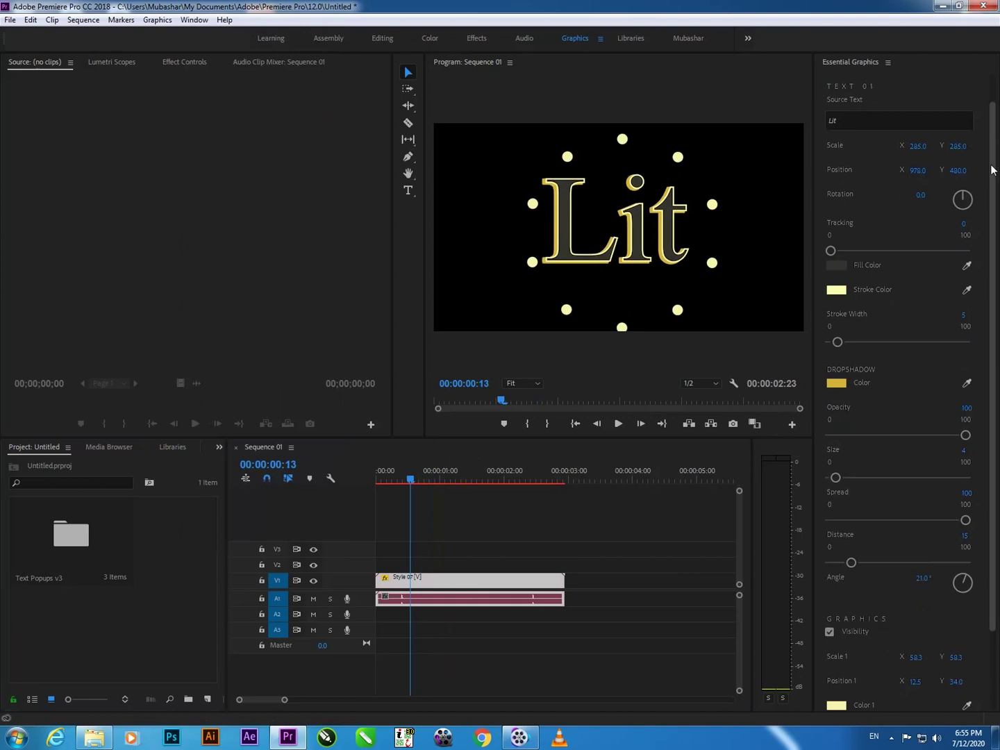
pyautogui.scroll(2, 994, 174)
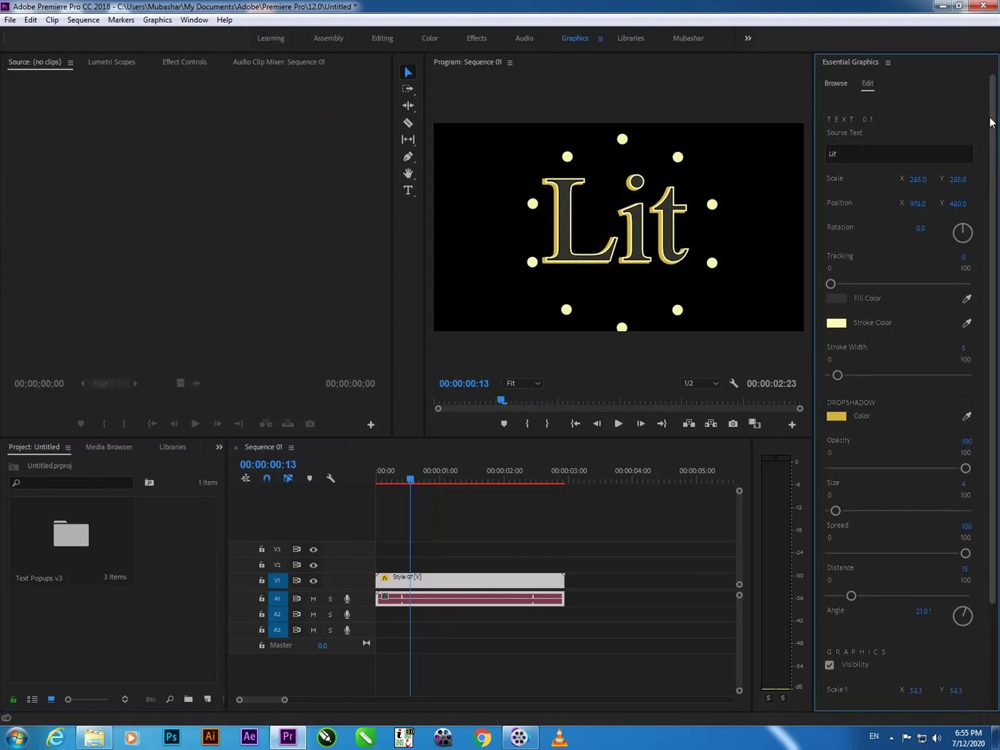
# - Replace the Style 07 source text "Lit" with the creator's name and reselect the clip at 00:00:00:14
pyautogui.click(858, 158)
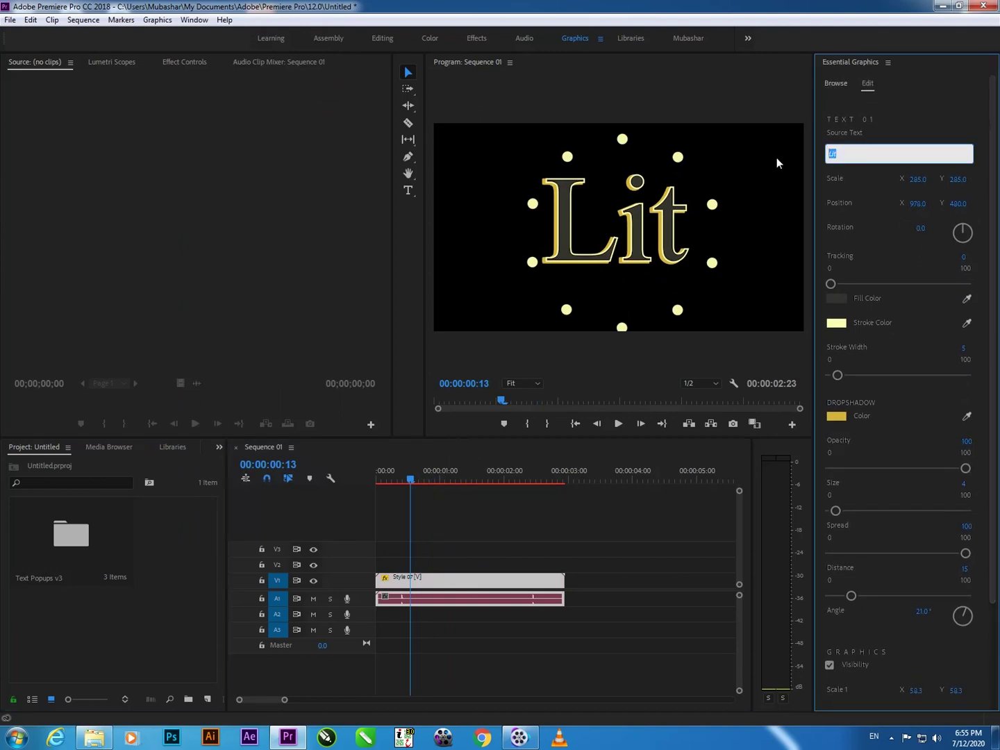
pyautogui.write('Mub')
pyautogui.write('ashar')
pyautogui.click(437, 545)
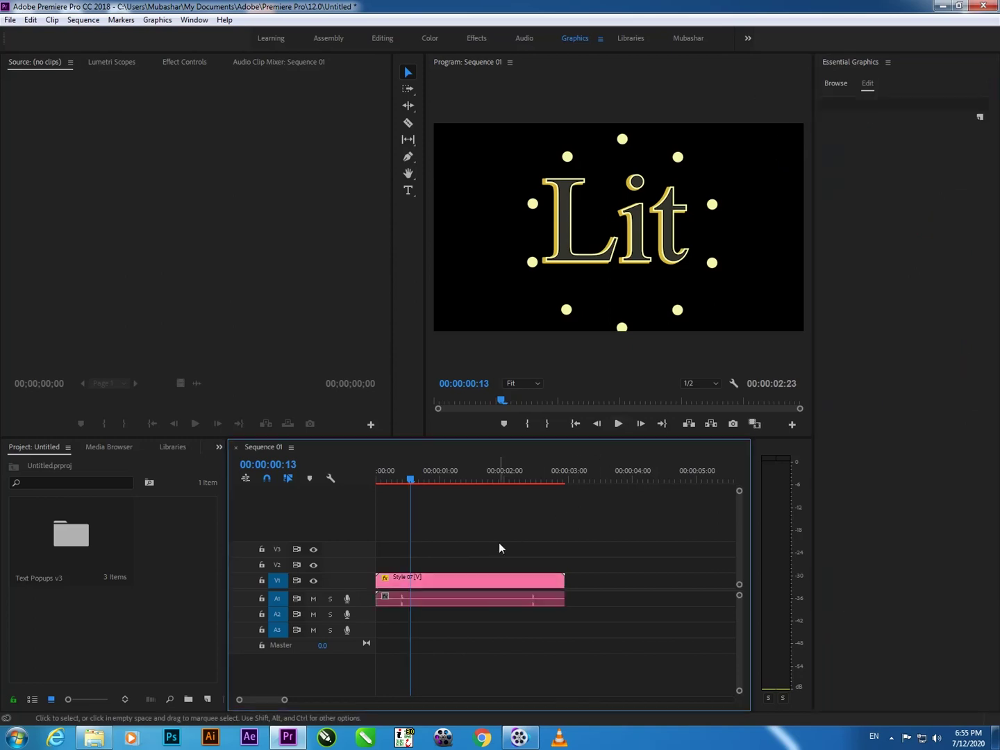
pyautogui.moveTo(411, 476)
pyautogui.mouseDown()
pyautogui.moveTo(375, 481)
pyautogui.moveTo(428, 483)
pyautogui.moveTo(413, 486)
pyautogui.mouseUp()
pyautogui.click(486, 584)
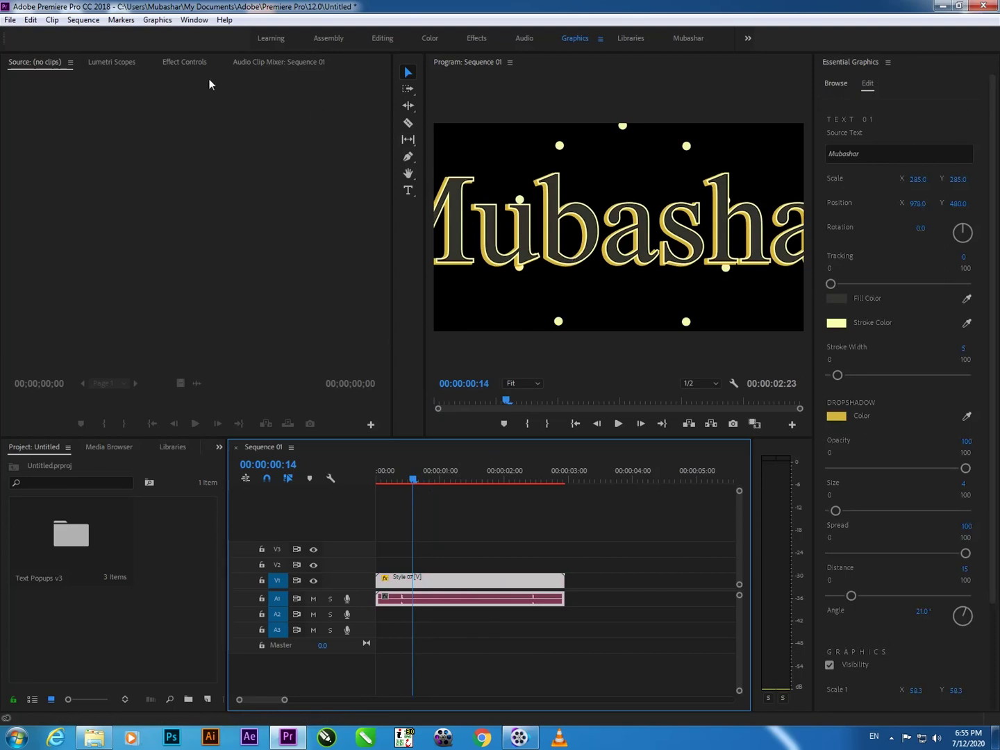
# - Set the Style 07 clip's Motion scale to 73 and play the animation from the start
pyautogui.click(174, 64)
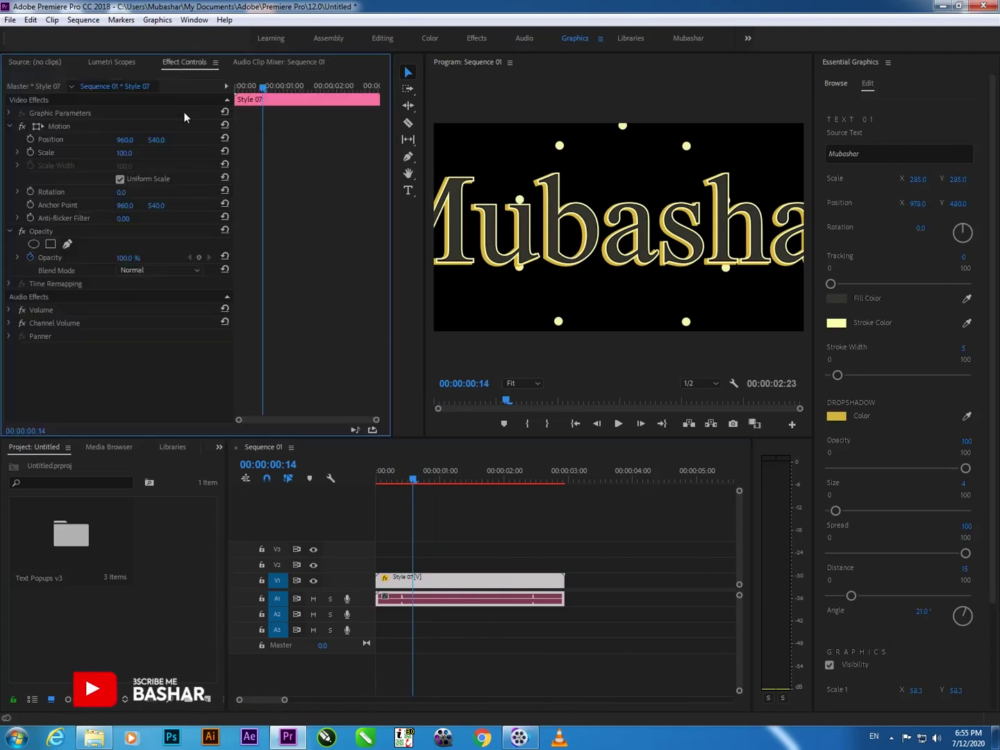
pyautogui.moveTo(124, 153); pyautogui.dragTo(518, 312)
pyautogui.moveTo(409, 479); pyautogui.dragTo(350, 518)
pyautogui.press('space')
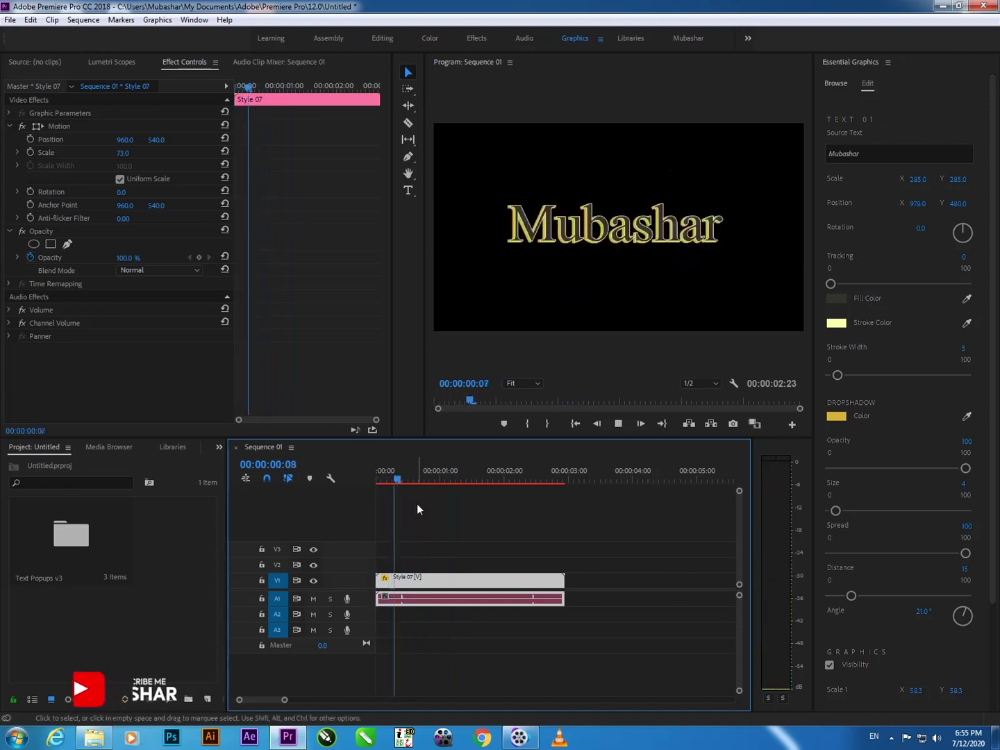
pyautogui.press('space')
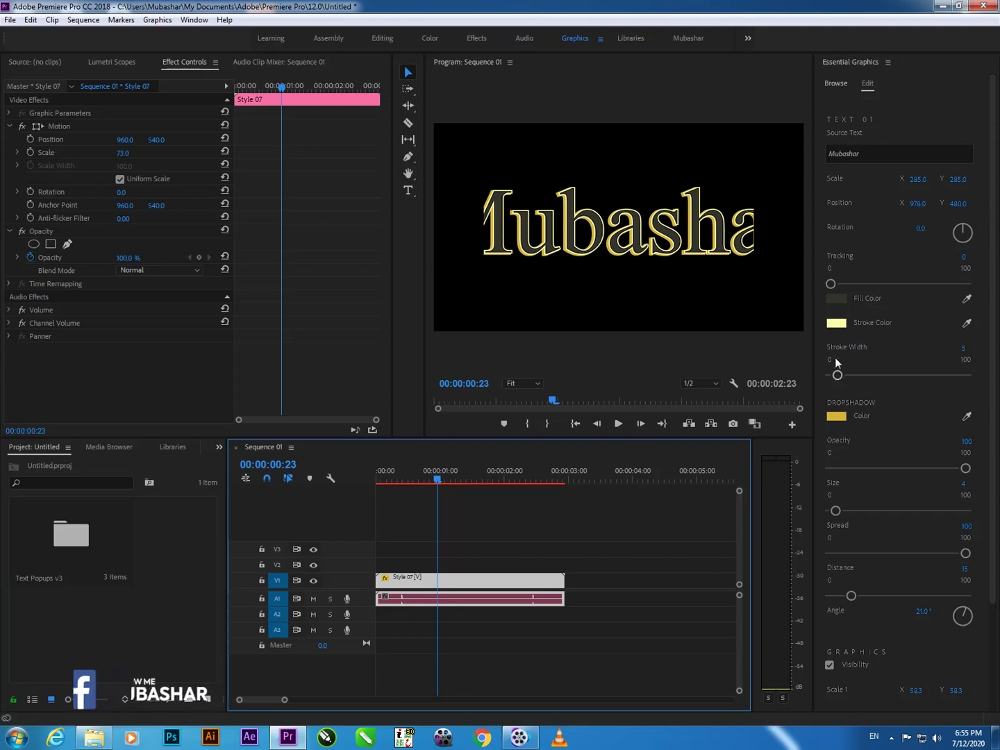
# - Set the Style 07 text's scale to 158 and its horizontal position to 861
pyautogui.click(831, 284)
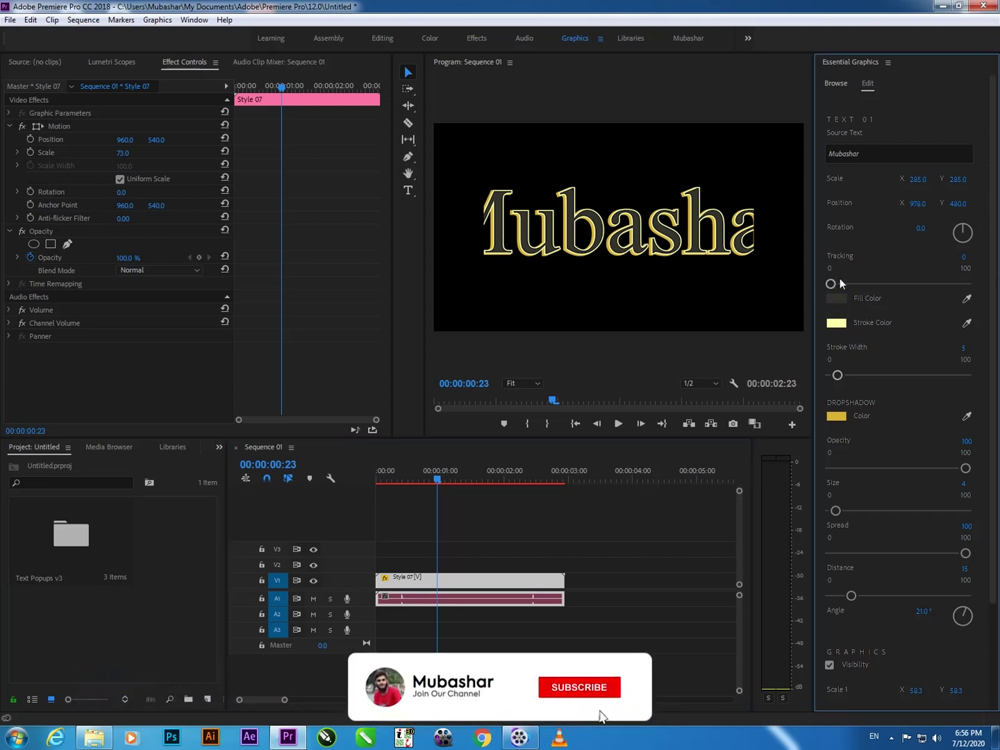
pyautogui.moveTo(831, 289); pyautogui.dragTo(822, 290)
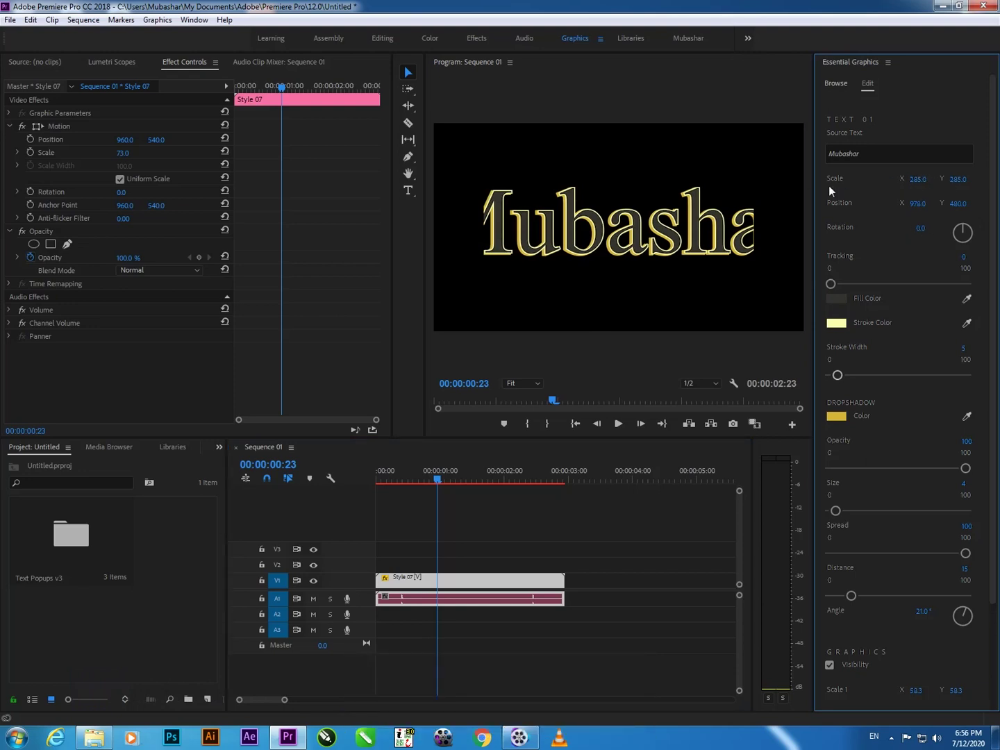
pyautogui.moveTo(911, 178); pyautogui.dragTo(839, 186)
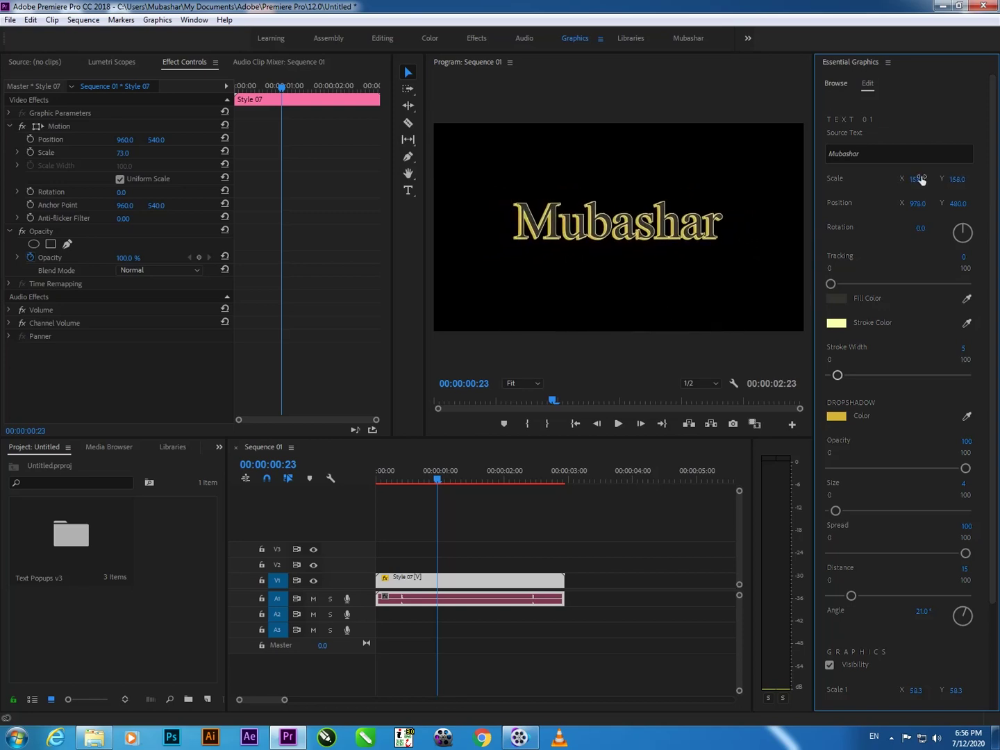
pyautogui.moveTo(916, 202); pyautogui.dragTo(860, 209)
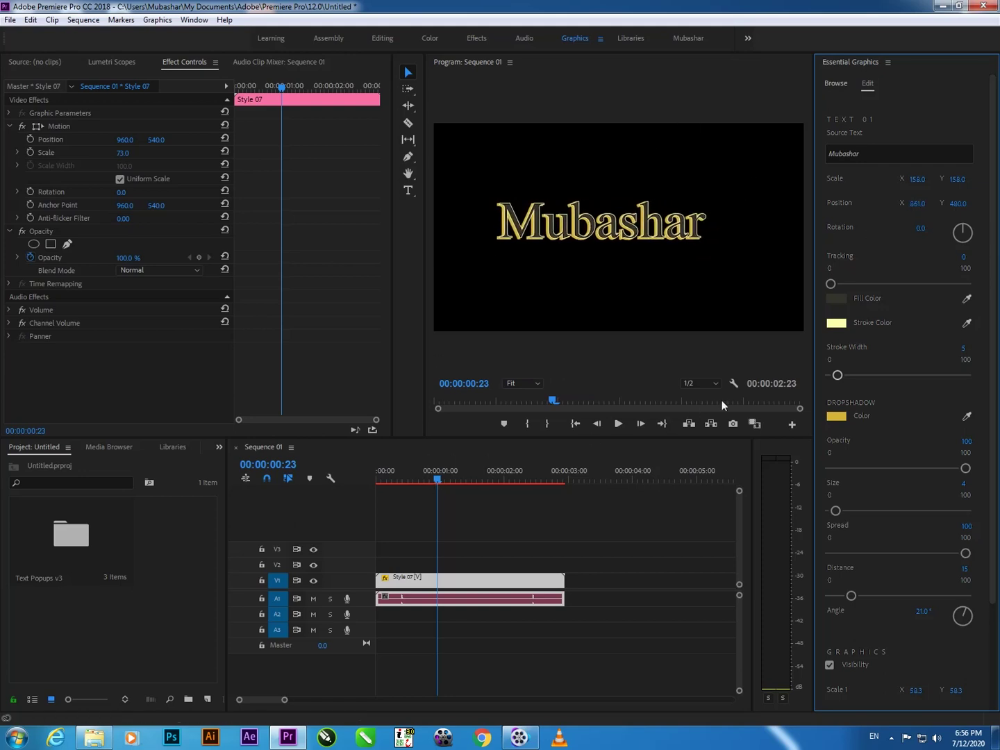
pyautogui.click(734, 381)
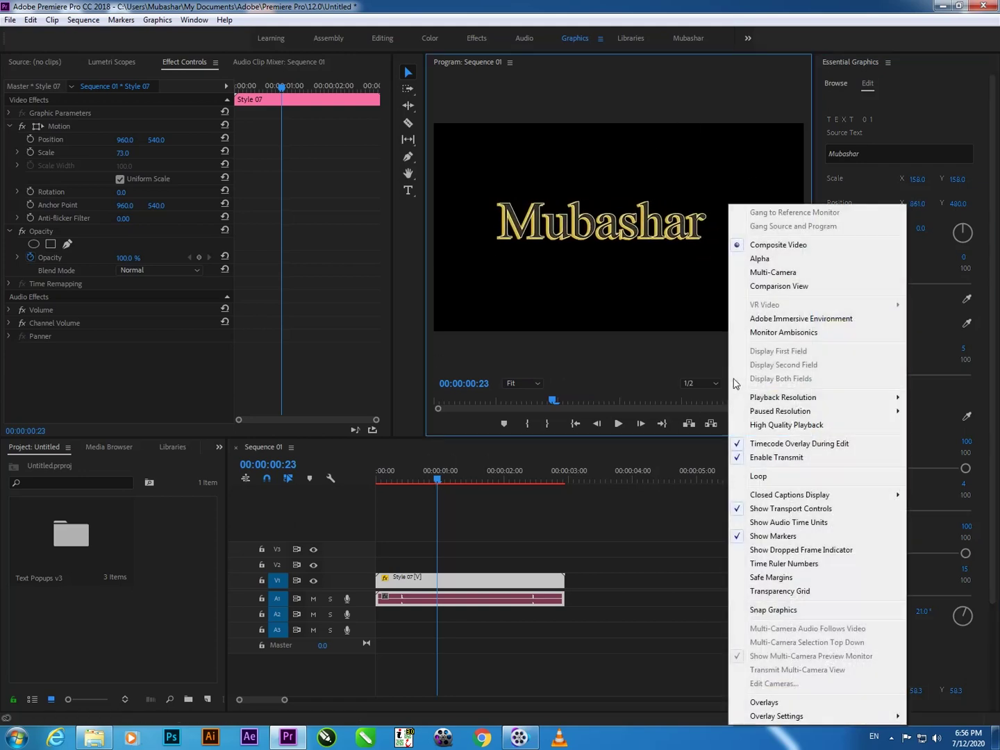
pyautogui.click(611, 372)
pyautogui.moveTo(440, 473)
pyautogui.mouseDown()
pyautogui.moveTo(455, 491)
pyautogui.moveTo(443, 478)
pyautogui.mouseUp()
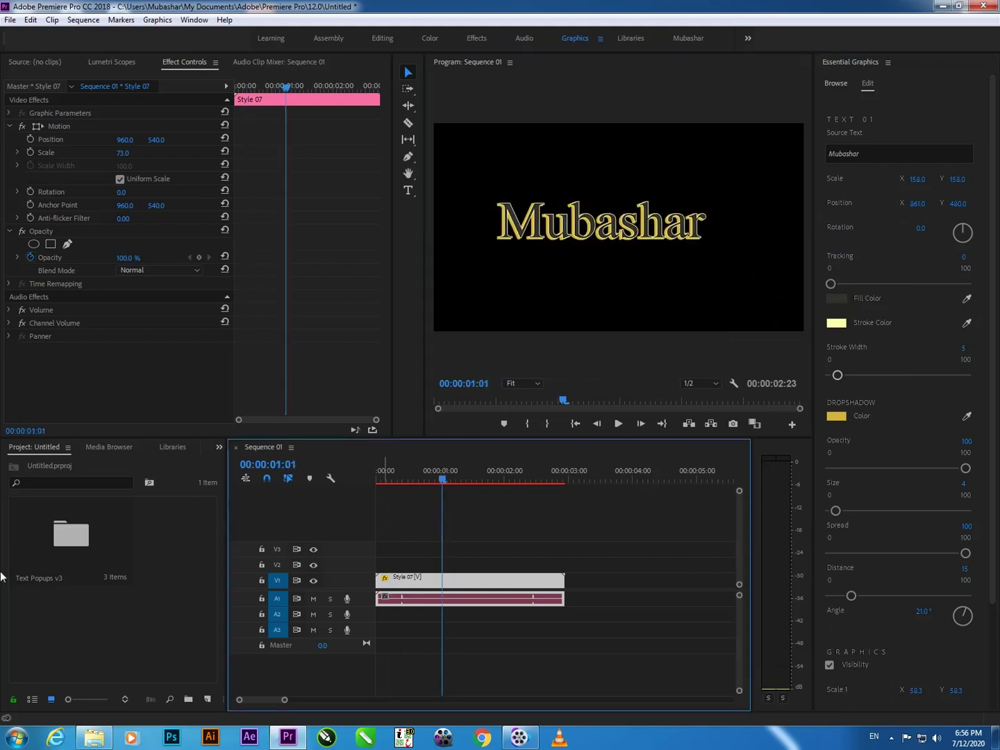
# - Import the Light Leaks & Bokeh Effect 4_5 video from the Video folder in Downloads, dismissing the font resolution dialog
pyautogui.doubleClick(101, 631)
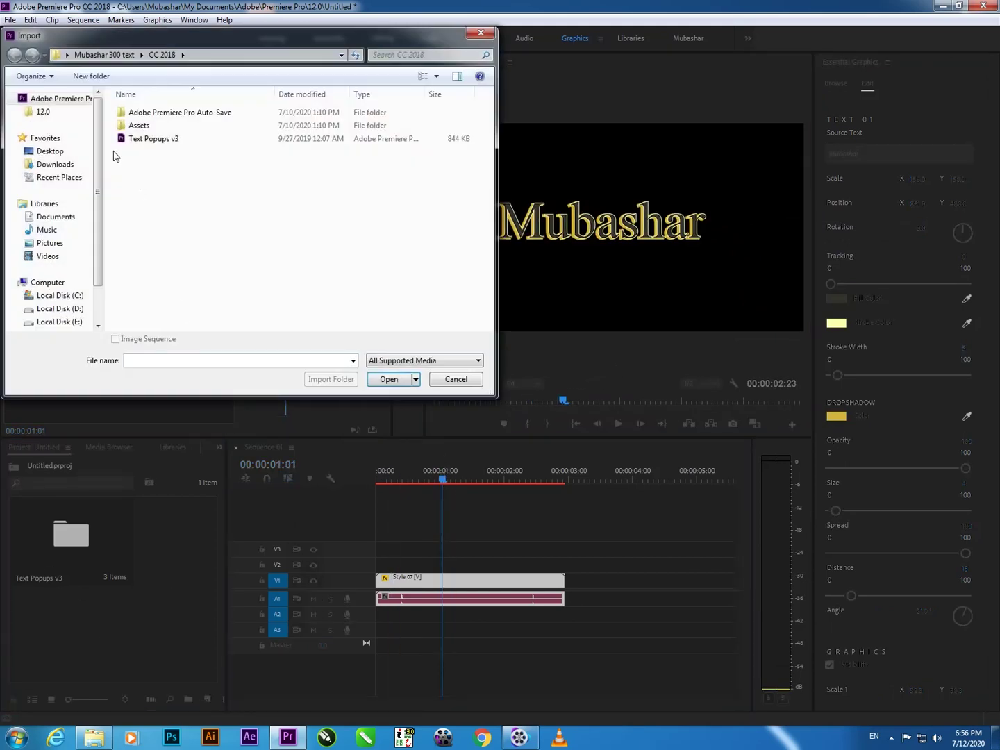
pyautogui.click(47, 165)
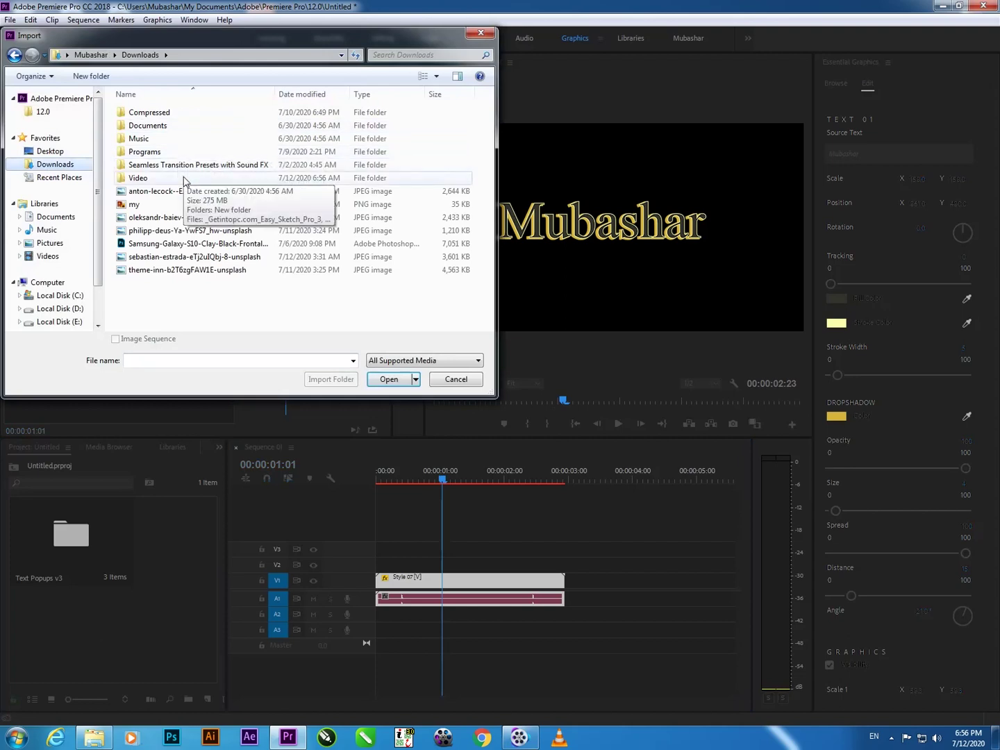
pyautogui.doubleClick(208, 167)
pyautogui.click(440, 240)
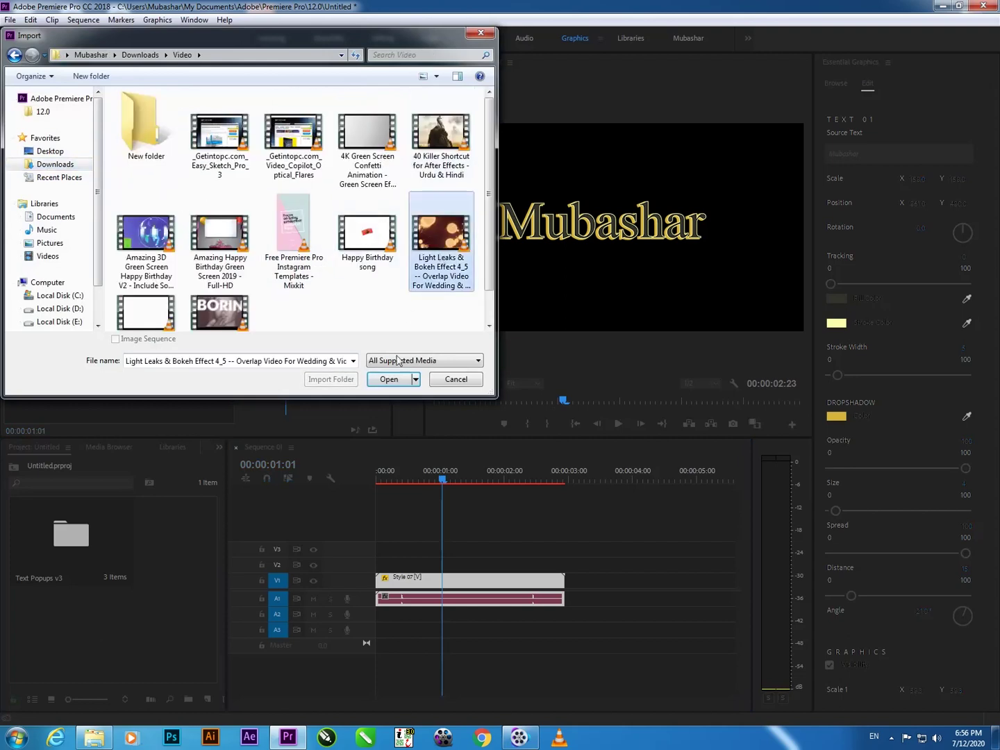
pyautogui.click(391, 379)
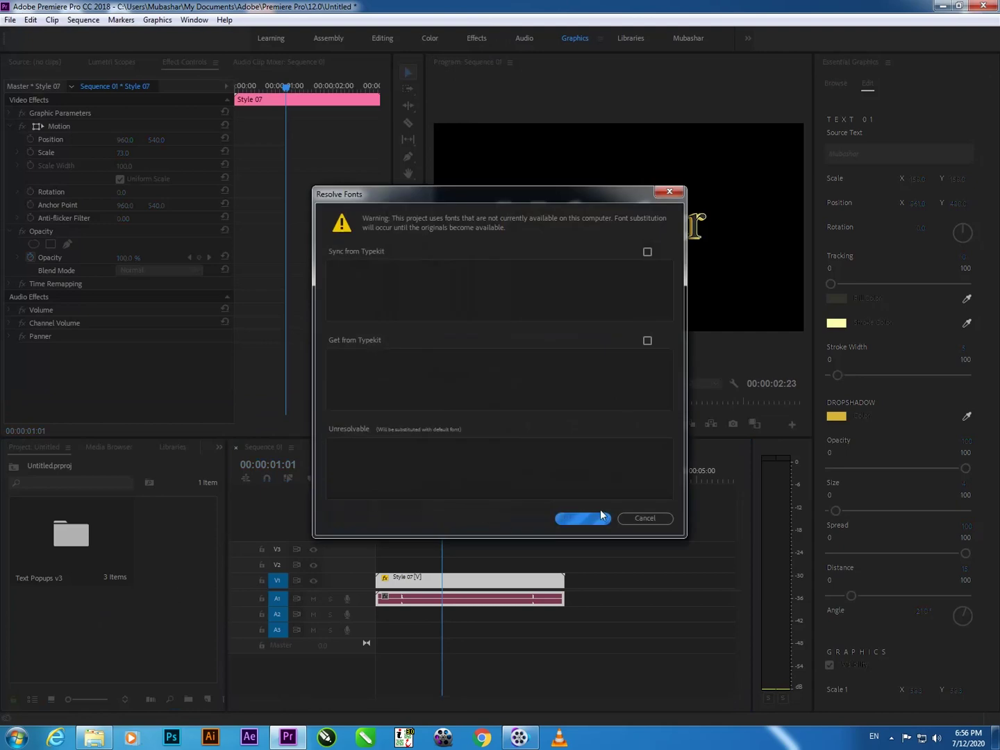
pyautogui.click(645, 518)
# - Open the Light Leaks & Bokeh clip in the source monitor and mark an in point at about 00:00:31 and an out point at 00:01:06:10
pyautogui.moveTo(453, 589); pyautogui.dragTo(455, 566)
pyautogui.moveTo(165, 526); pyautogui.dragTo(429, 590)
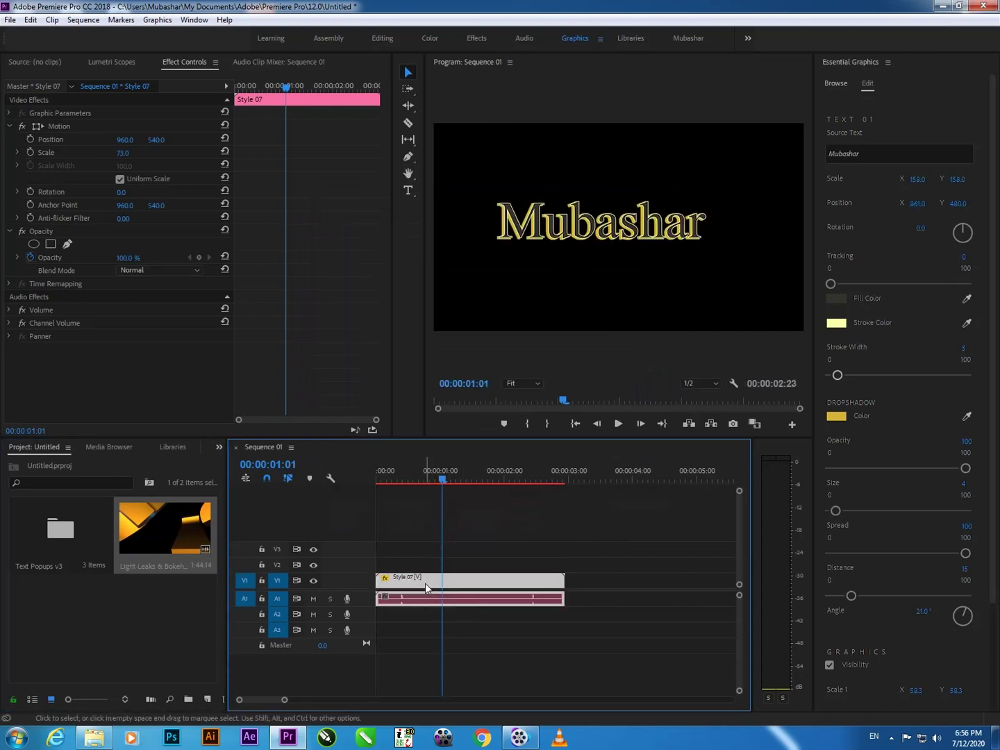
pyautogui.click(159, 531)
pyautogui.doubleClick(160, 531)
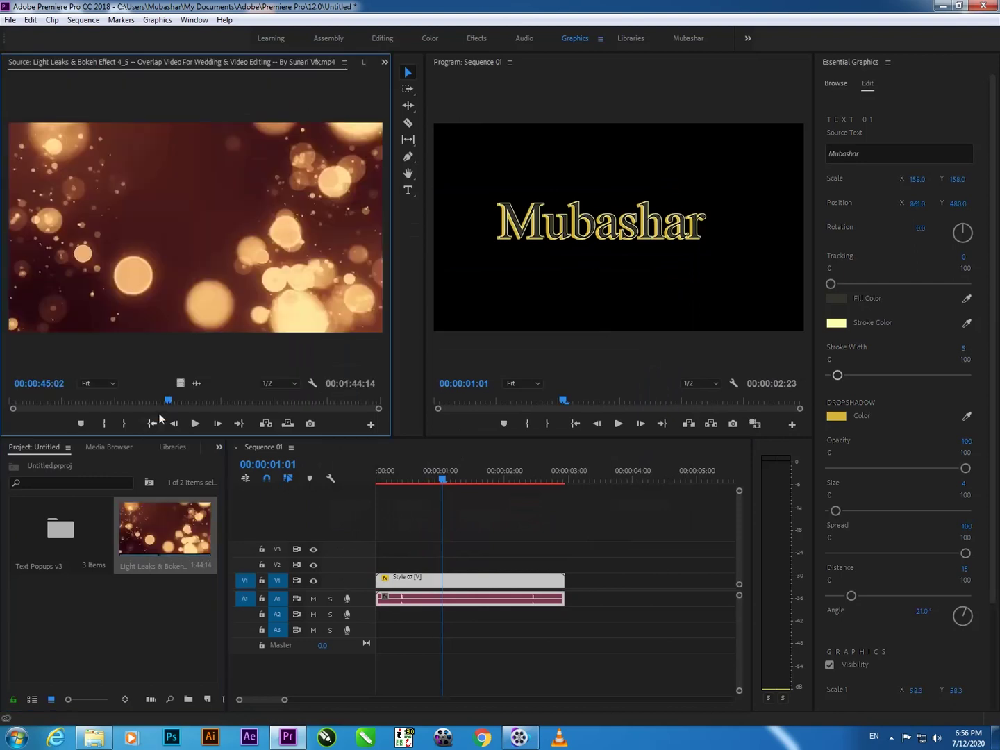
pyautogui.press('i')
pyautogui.moveTo(118, 400); pyautogui.dragTo(245, 413)
pyautogui.press('o')
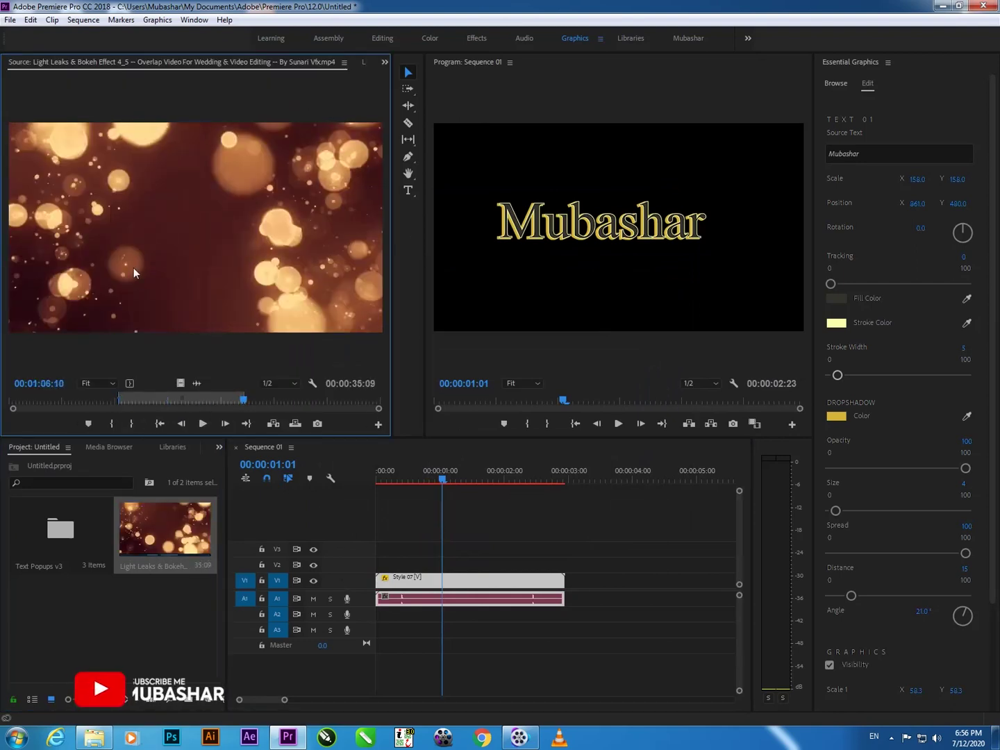
# - Place the marked Light Leaks & Bokeh video on V1 from the sequence start, with the Style 07 title above it on V2
pyautogui.moveTo(247, 434); pyautogui.dragTo(565, 548)
pyautogui.moveTo(476, 578); pyautogui.dragTo(465, 548)
pyautogui.moveTo(587, 549); pyautogui.dragTo(410, 586)
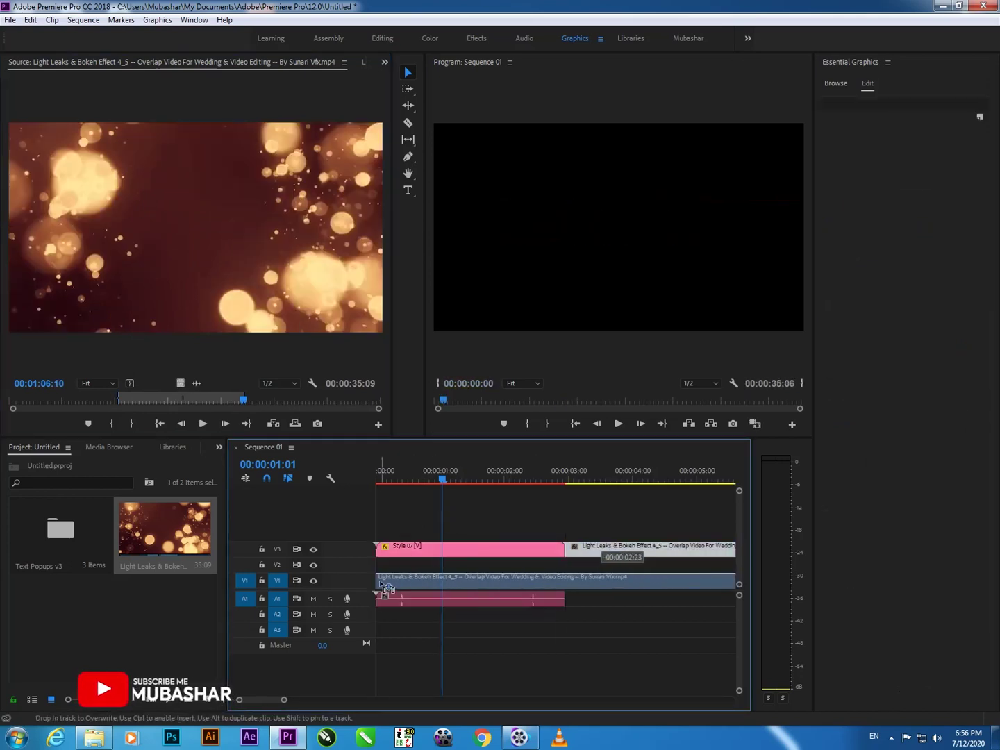
pyautogui.moveTo(454, 545)
pyautogui.mouseDown()
pyautogui.moveTo(462, 574)
pyautogui.moveTo(459, 563)
pyautogui.mouseUp()
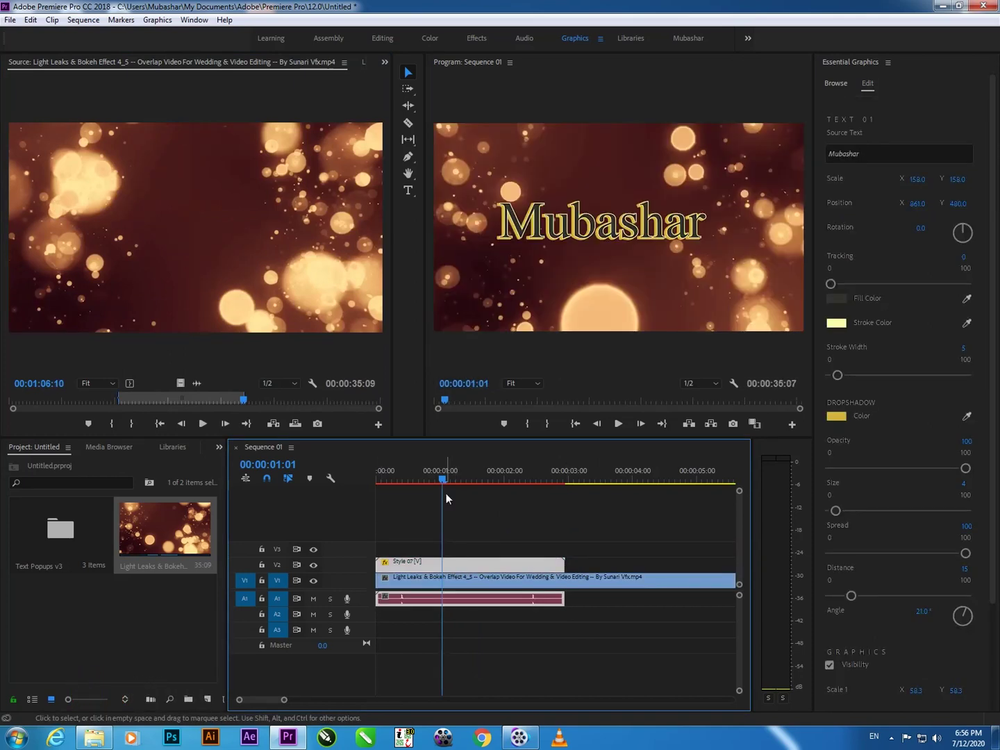
# - Scrub through the first second of the sequence to examine the title animation over the bokeh background
pyautogui.moveTo(442, 480); pyautogui.dragTo(368, 516)
pyautogui.moveTo(401, 514); pyautogui.dragTo(412, 513)
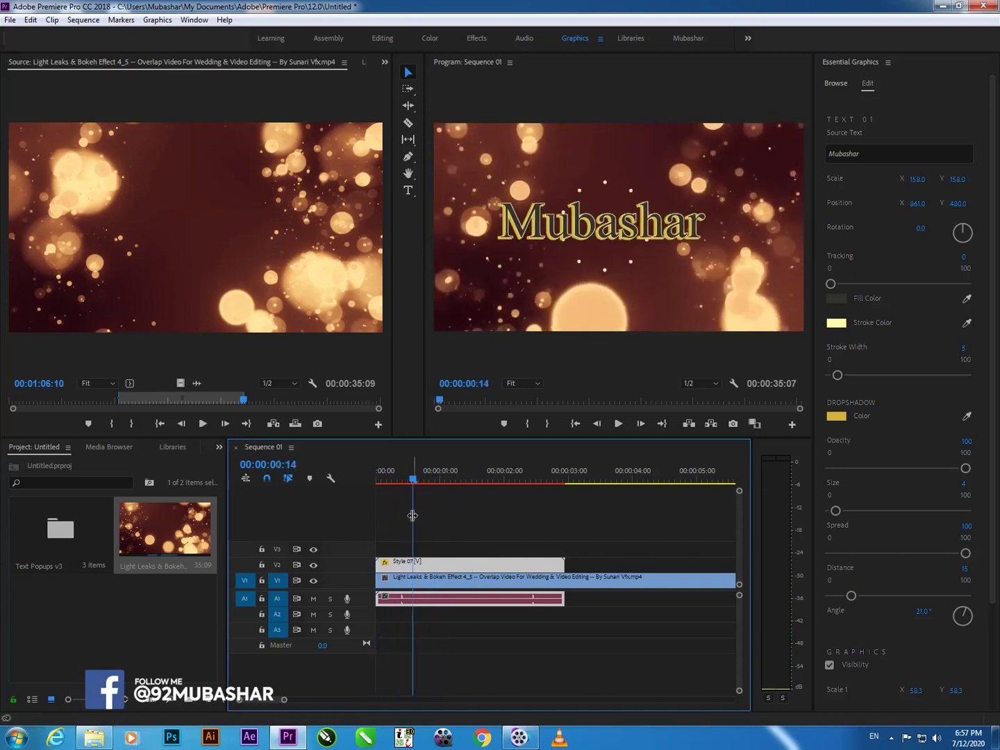
pyautogui.click(474, 576)
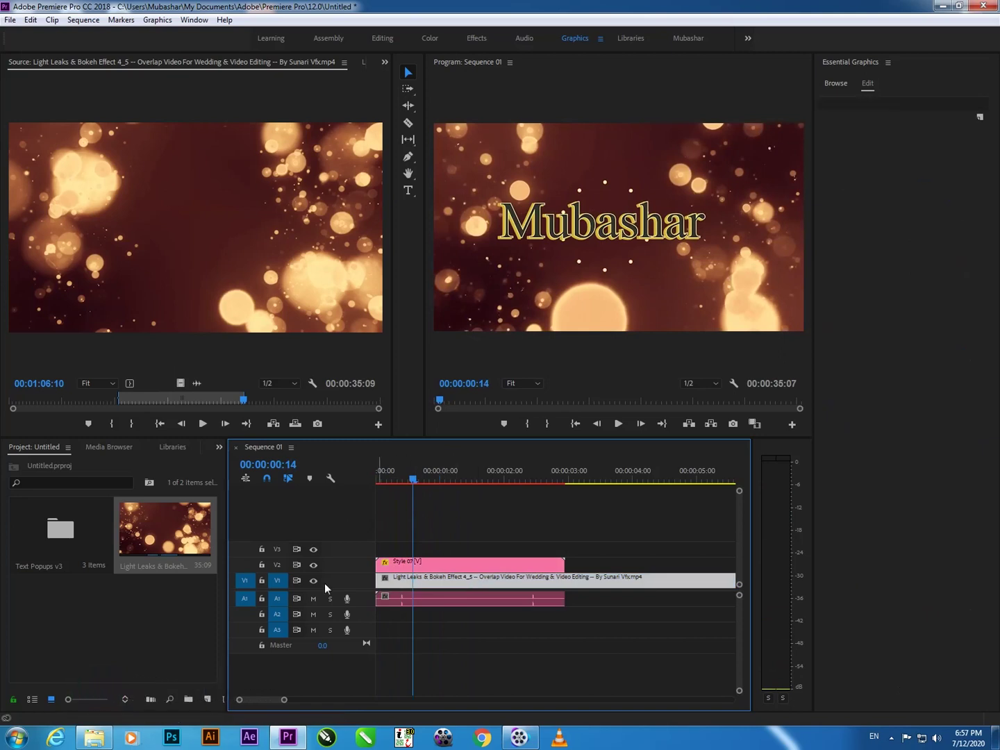
pyautogui.moveTo(413, 482)
pyautogui.mouseDown()
pyautogui.moveTo(398, 483)
pyautogui.moveTo(424, 483)
pyautogui.mouseUp()
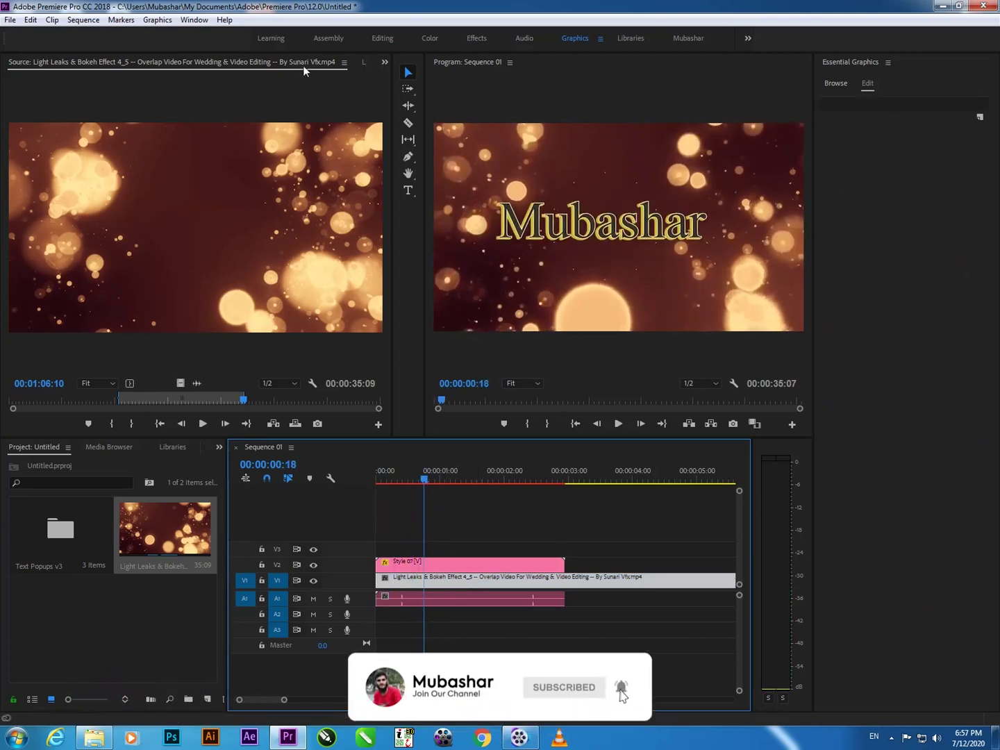
# - Show the effect controls and set the Style 07 clip's Motion position to 478, 930 and its scale to 42
pyautogui.click(385, 62)
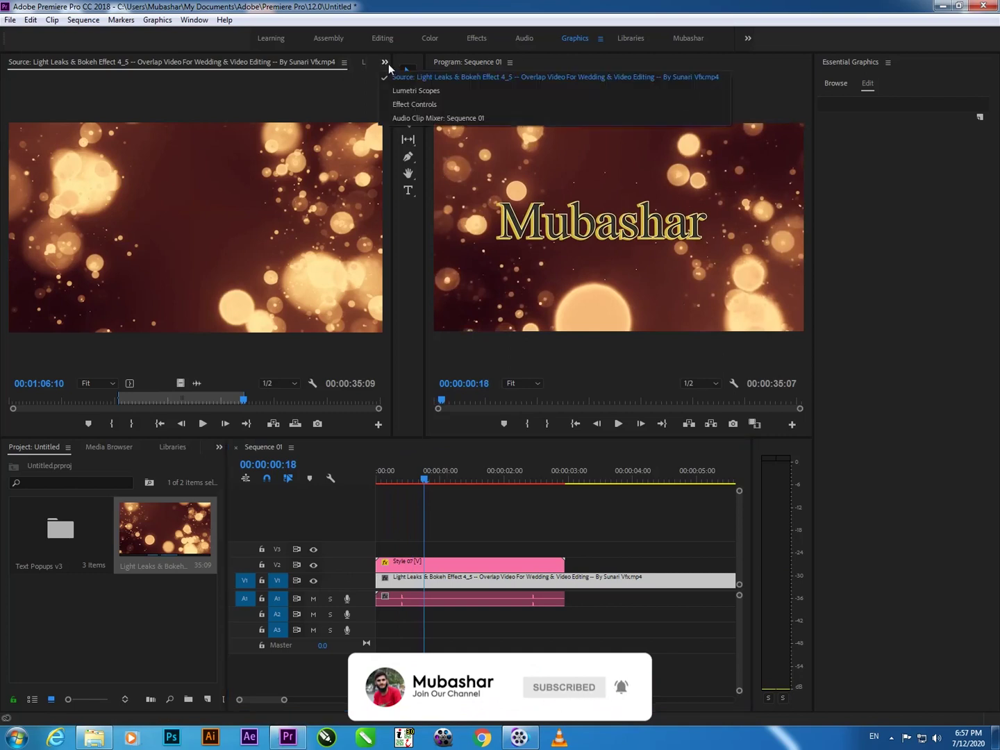
pyautogui.click(415, 105)
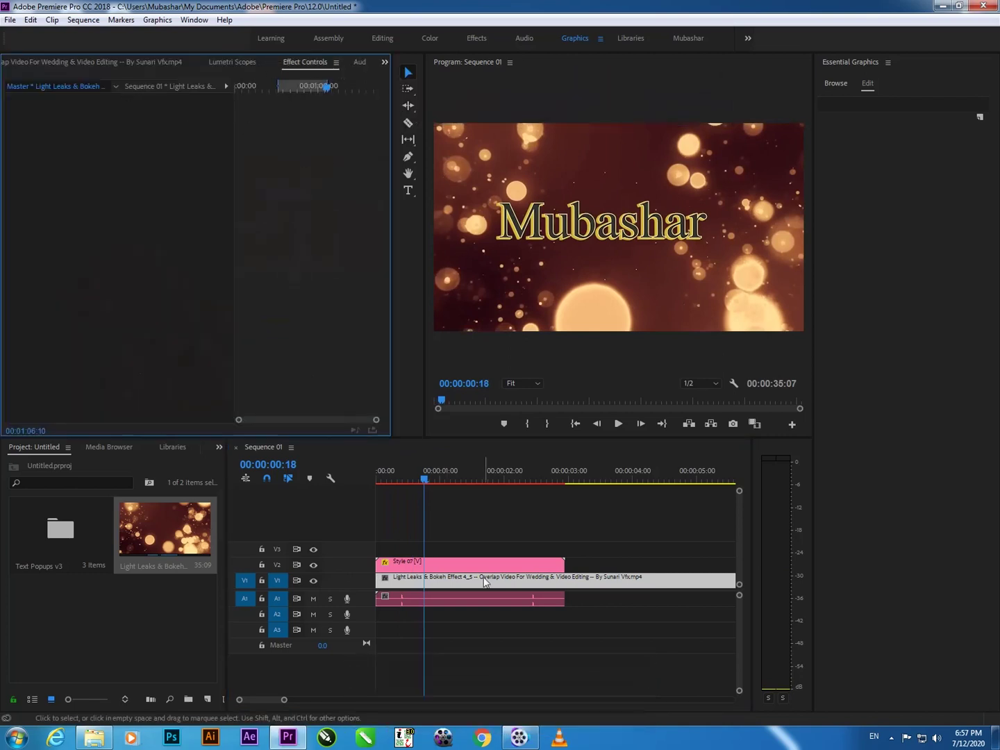
pyautogui.click(481, 564)
pyautogui.moveTo(125, 139); pyautogui.dragTo(21, 140)
pyautogui.moveTo(123, 153); pyautogui.dragTo(202, 140)
pyautogui.moveTo(125, 140); pyautogui.dragTo(154, 156)
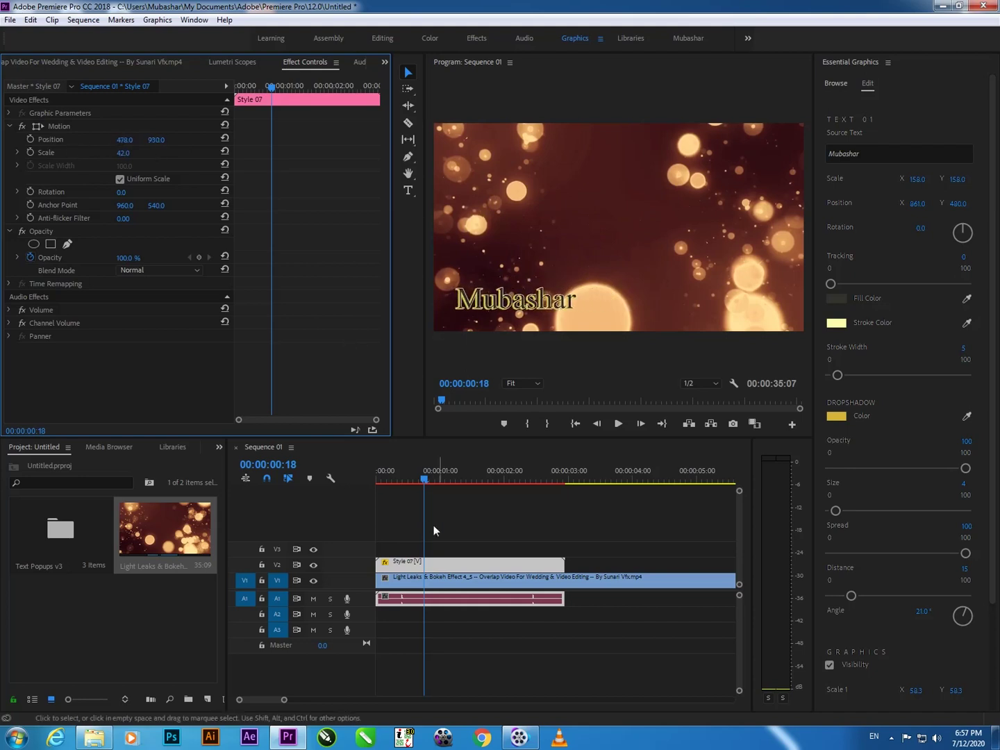
# - Play the sequence from the start to check the smaller title in the frame's lower corner
pyautogui.click(293, 490)
pyautogui.press('Home')
pyautogui.press('space')
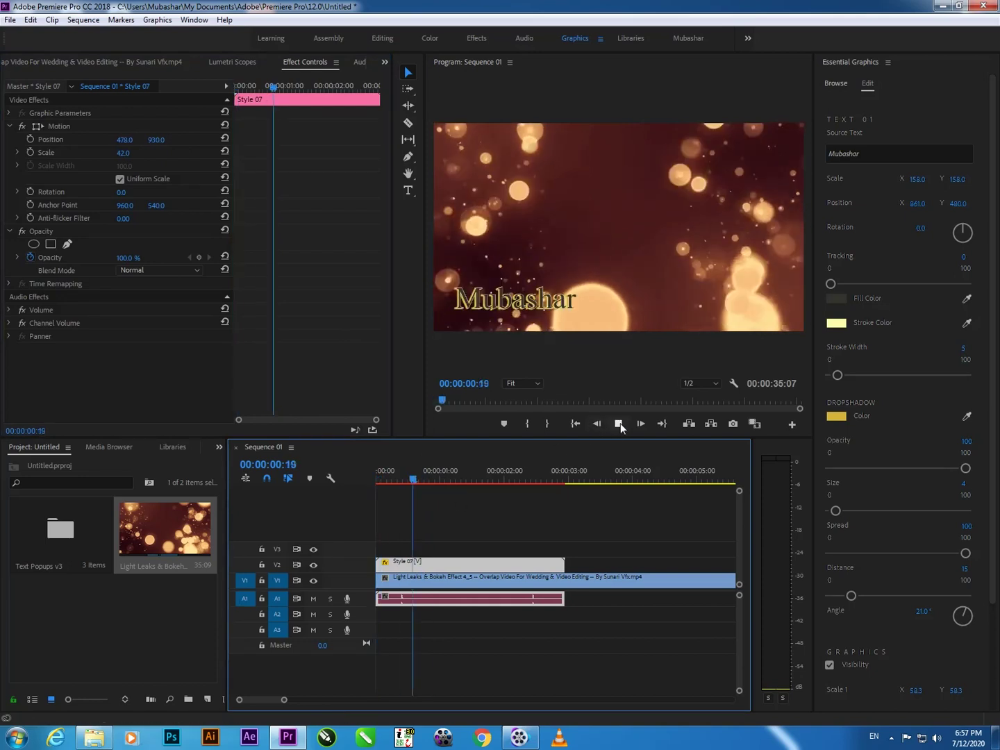
pyautogui.press('space')
pyautogui.press('Home')
pyautogui.press('space')
# - Cut the bokeh video at 00:00:02:23, where the title clip ends, and delete the remainder
pyautogui.moveTo(534, 522); pyautogui.dragTo(565, 521)
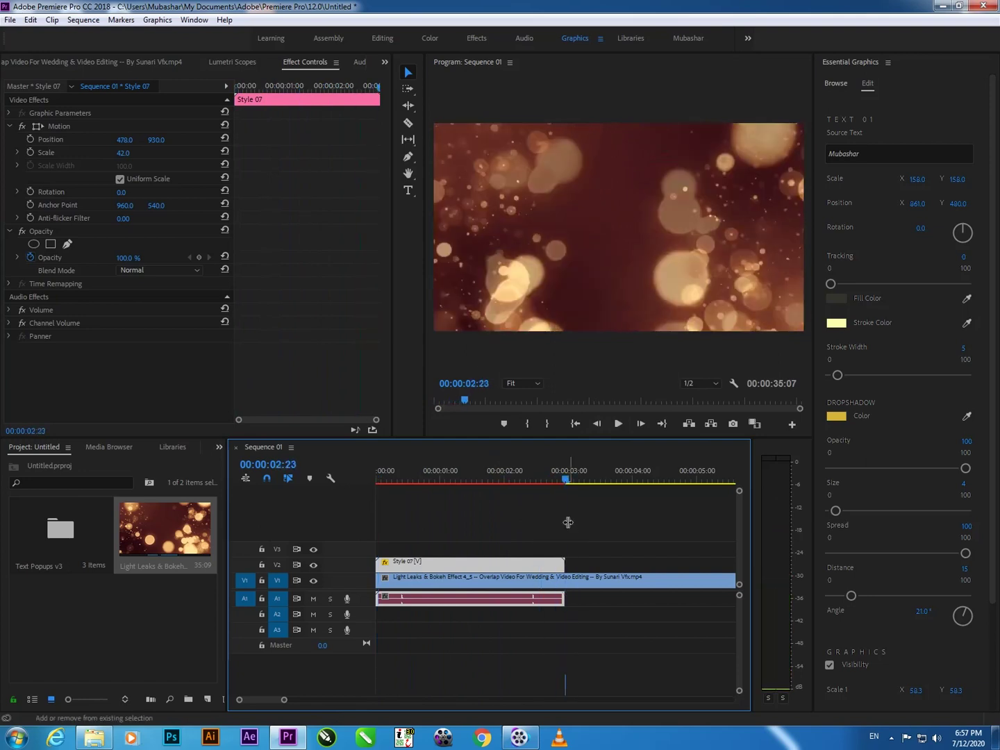
pyautogui.click(583, 584)
pyautogui.hotkey('ctrl', 'k')
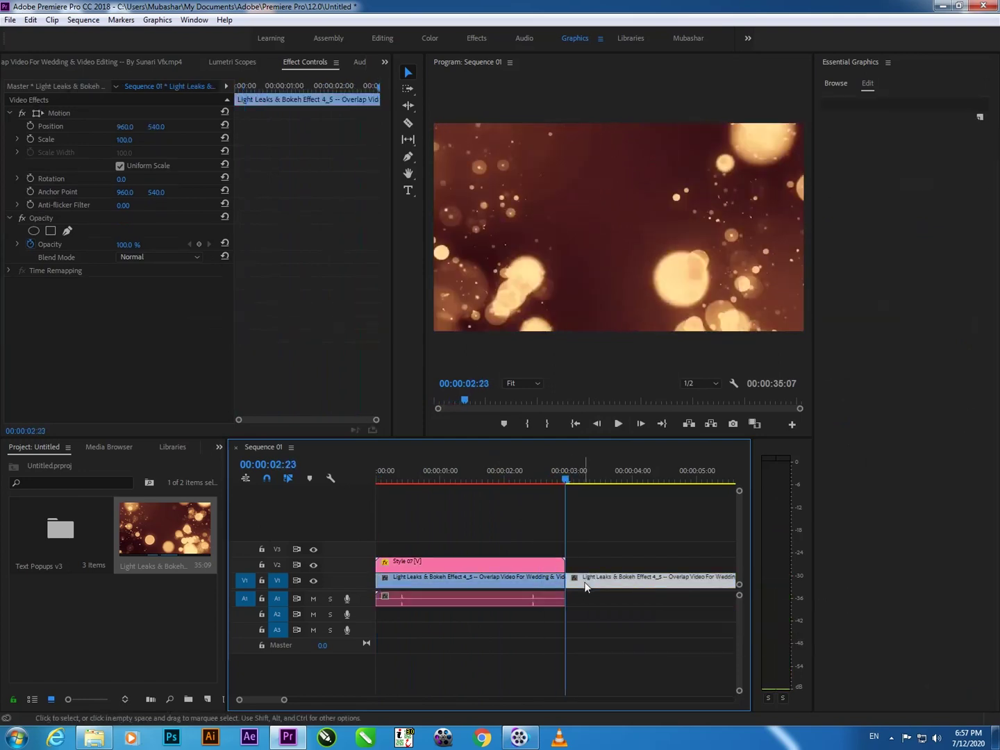
pyautogui.press('Delete')
# - Render the sequence preview from the start and play the finished title animation
pyautogui.moveTo(512, 491); pyautogui.dragTo(370, 495)
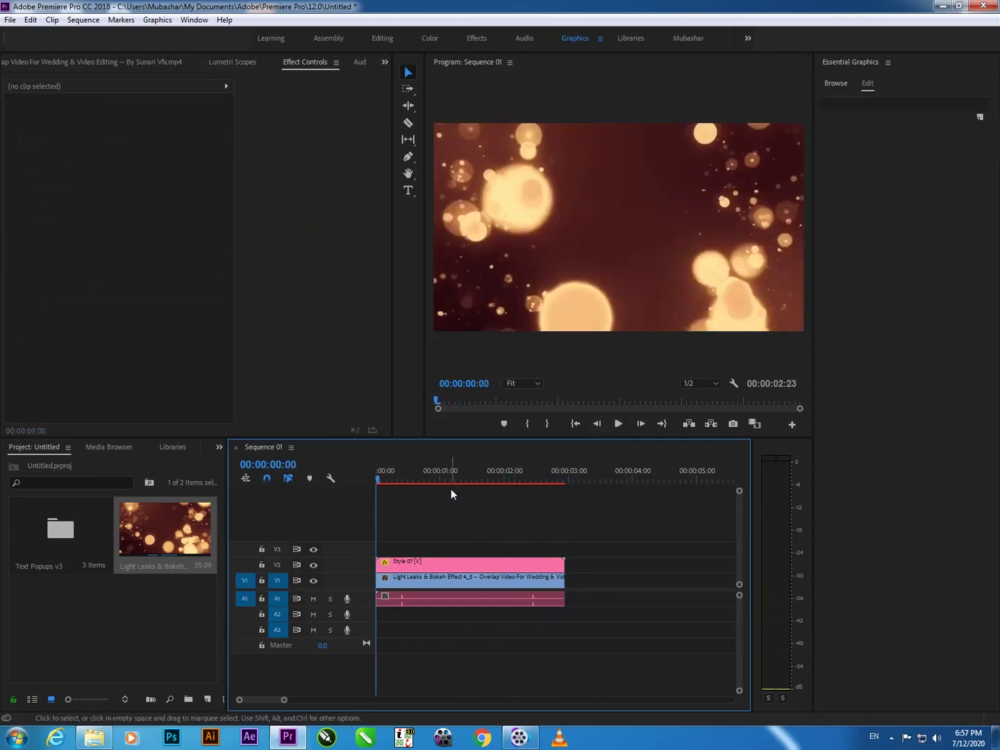
pyautogui.press('Return')
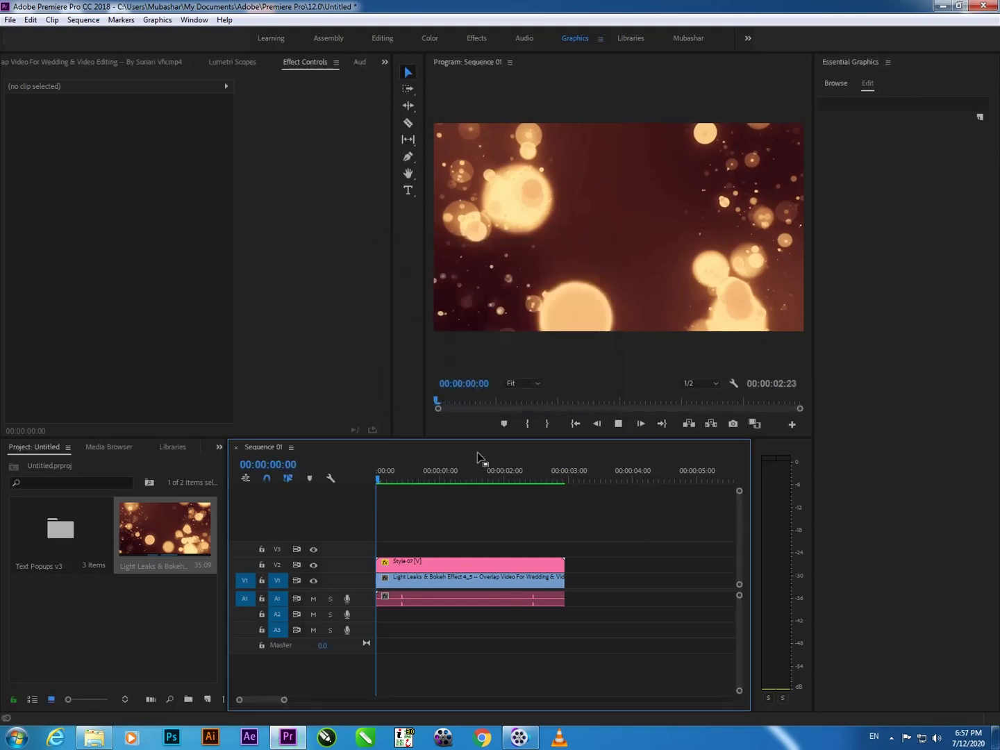
pyautogui.press('space')
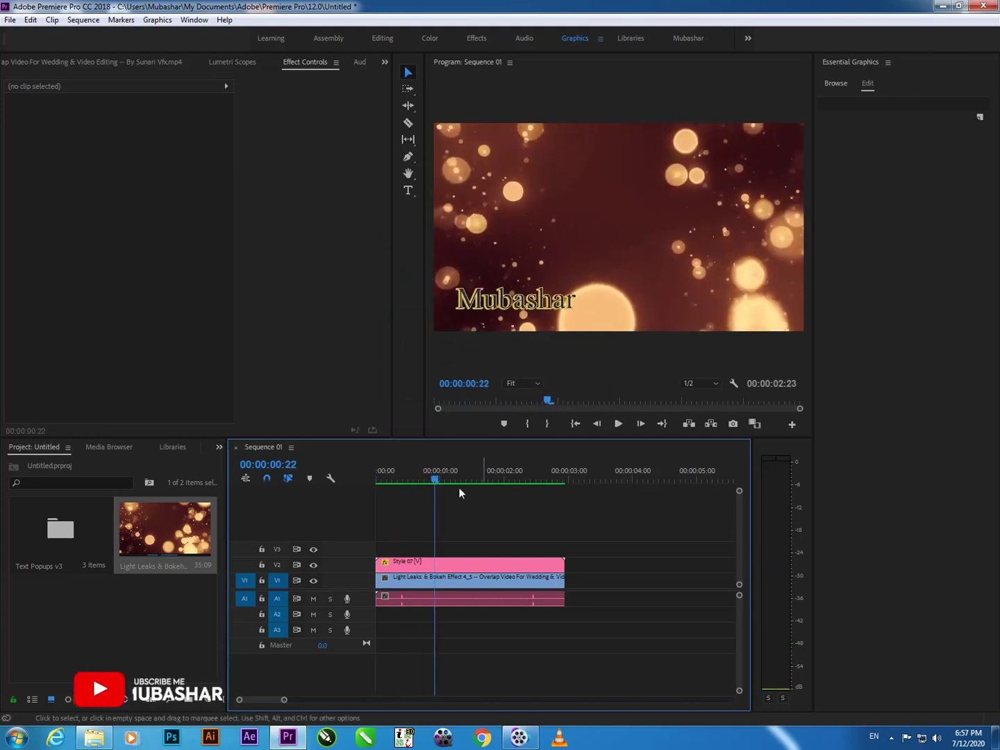
pyautogui.moveTo(434, 480); pyautogui.dragTo(362, 479)
pyautogui.click(472, 565)
pyautogui.press('space')
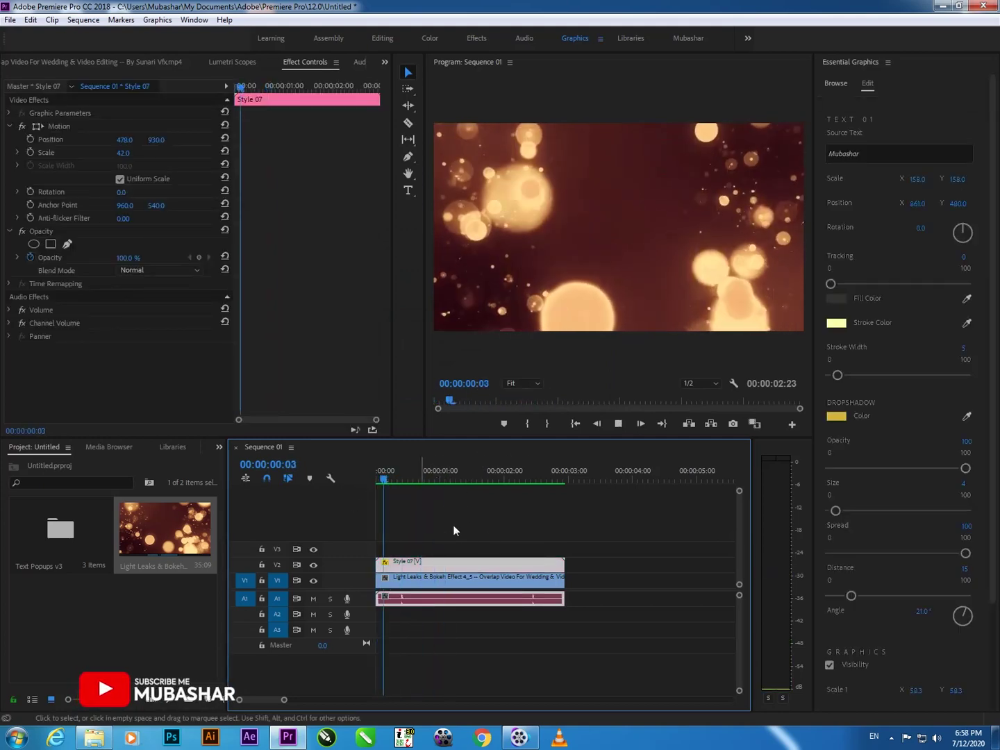
pyautogui.press('space')
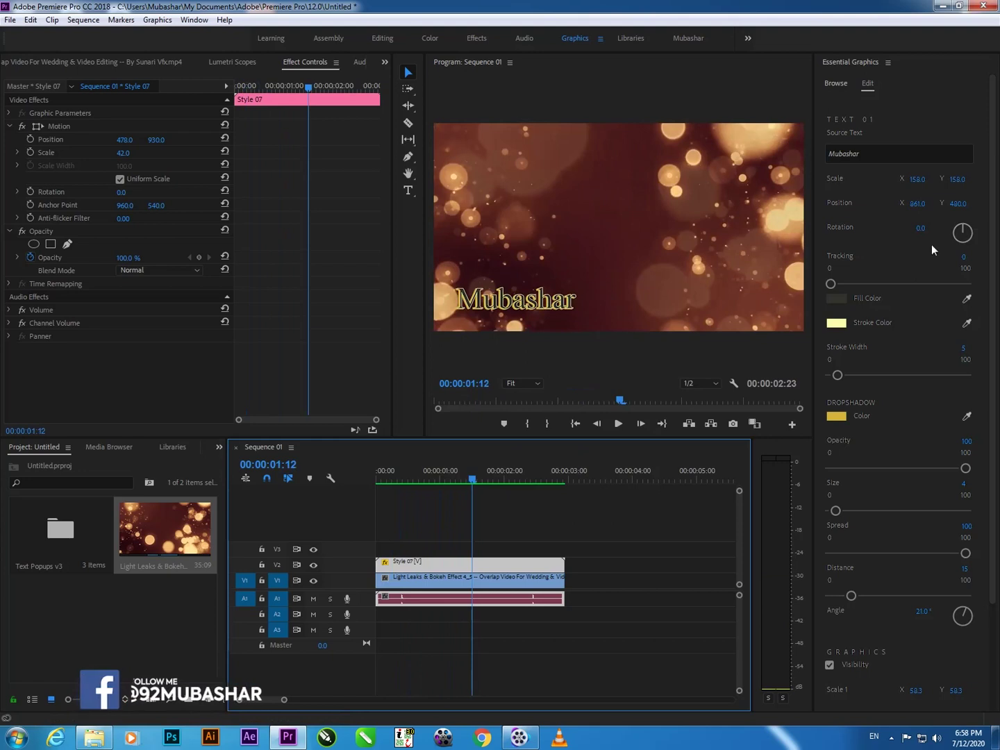
# - Rotate the Style 07 text to -85°, set the clip's Motion scale to 91 and move it to about 990, 570
pyautogui.moveTo(927, 230); pyautogui.dragTo(890, 229)
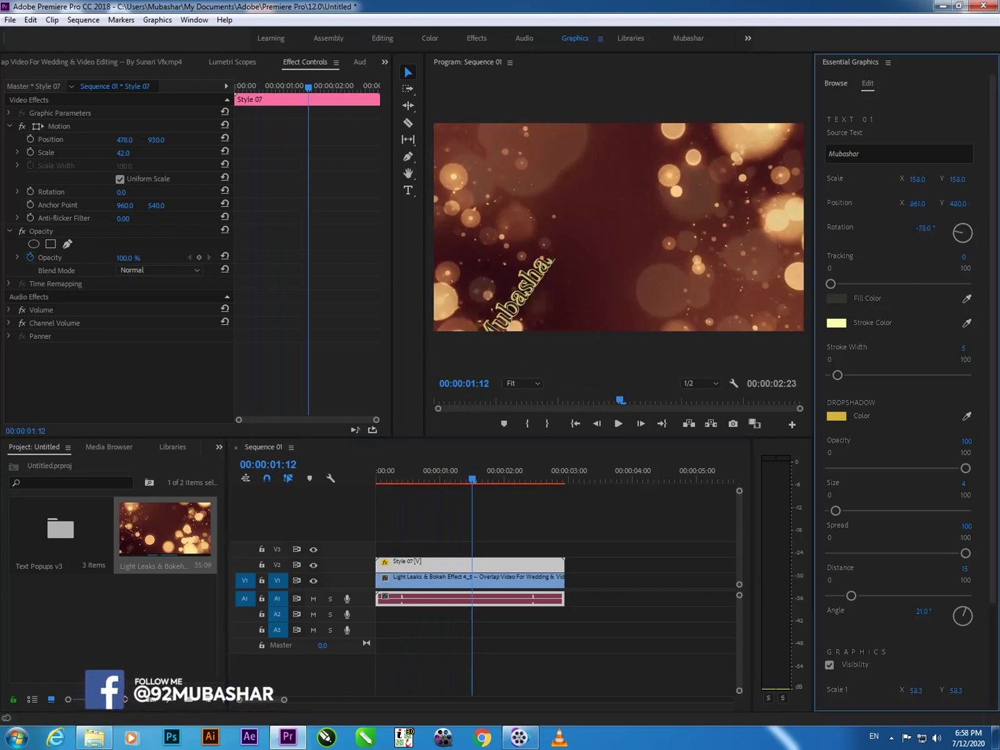
pyautogui.moveTo(924, 228); pyautogui.dragTo(906, 228)
pyautogui.moveTo(123, 154); pyautogui.dragTo(147, 153)
pyautogui.click(541, 274)
pyautogui.click(510, 254)
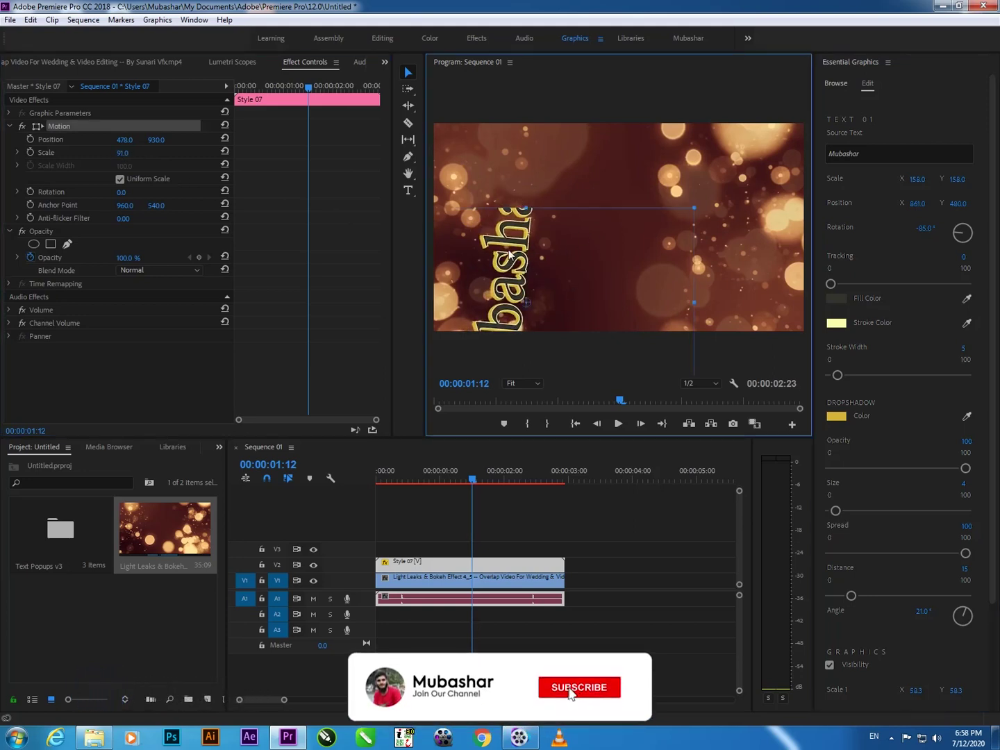
pyautogui.moveTo(509, 254); pyautogui.dragTo(624, 207)
# - Set the Style 07 text's rotation to 59° and its scale to 84
pyautogui.moveTo(914, 227); pyautogui.dragTo(928, 226)
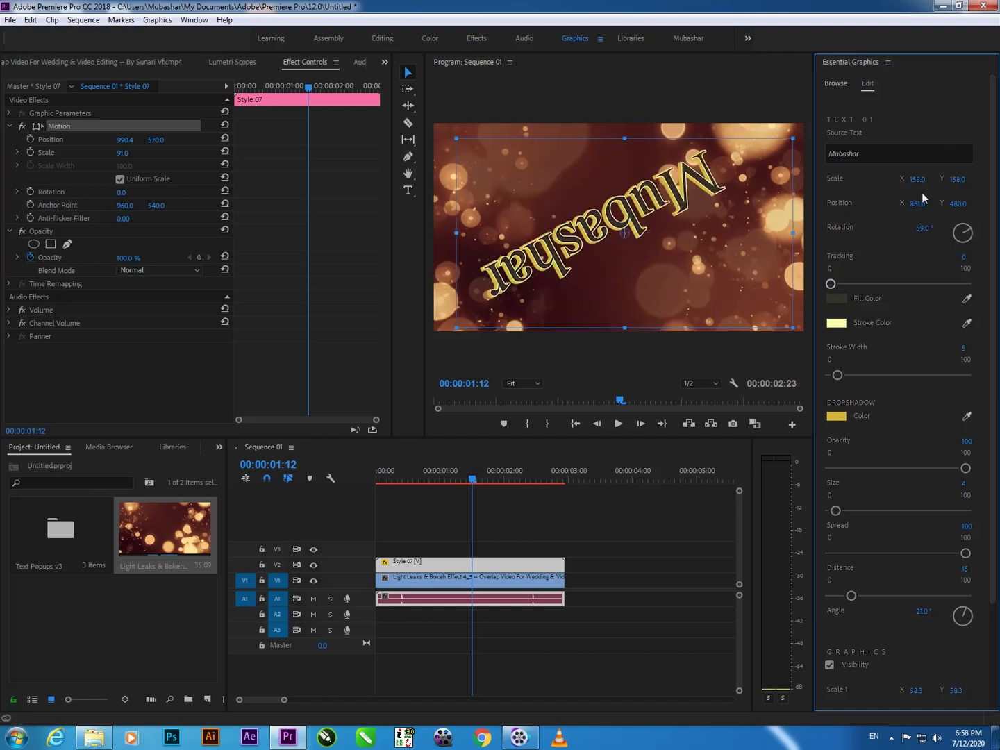
pyautogui.moveTo(922, 183); pyautogui.dragTo(926, 183)
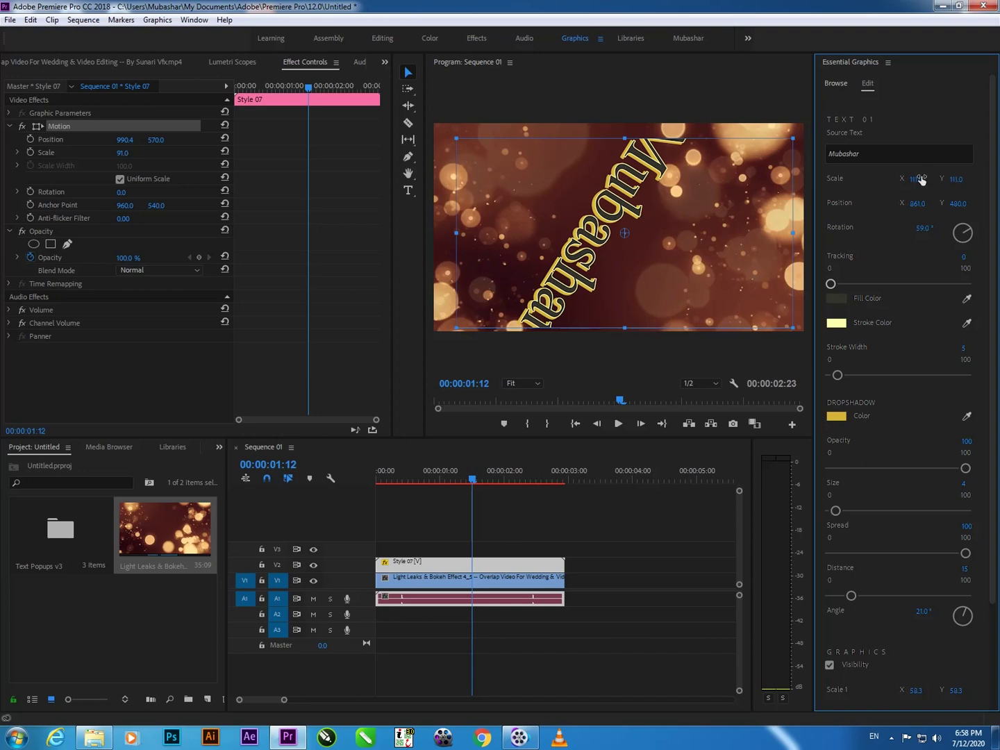
pyautogui.moveTo(922, 180); pyautogui.dragTo(917, 179)
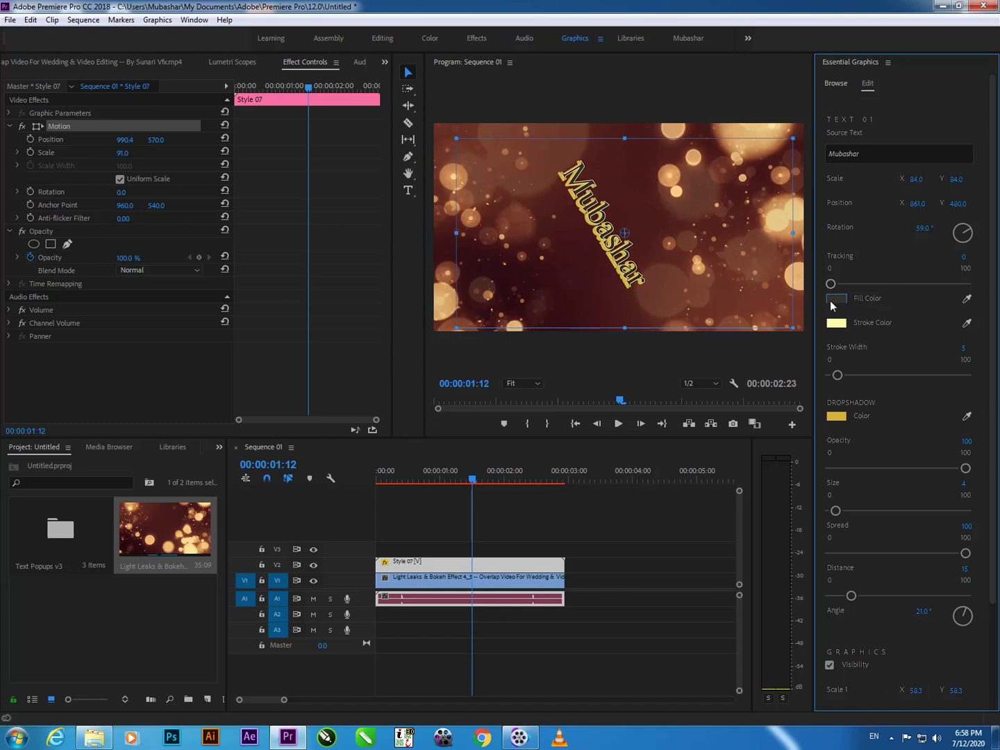
# - Try a text tracking of about 91 and return the tracking to 0
pyautogui.moveTo(836, 284); pyautogui.dragTo(952, 289)
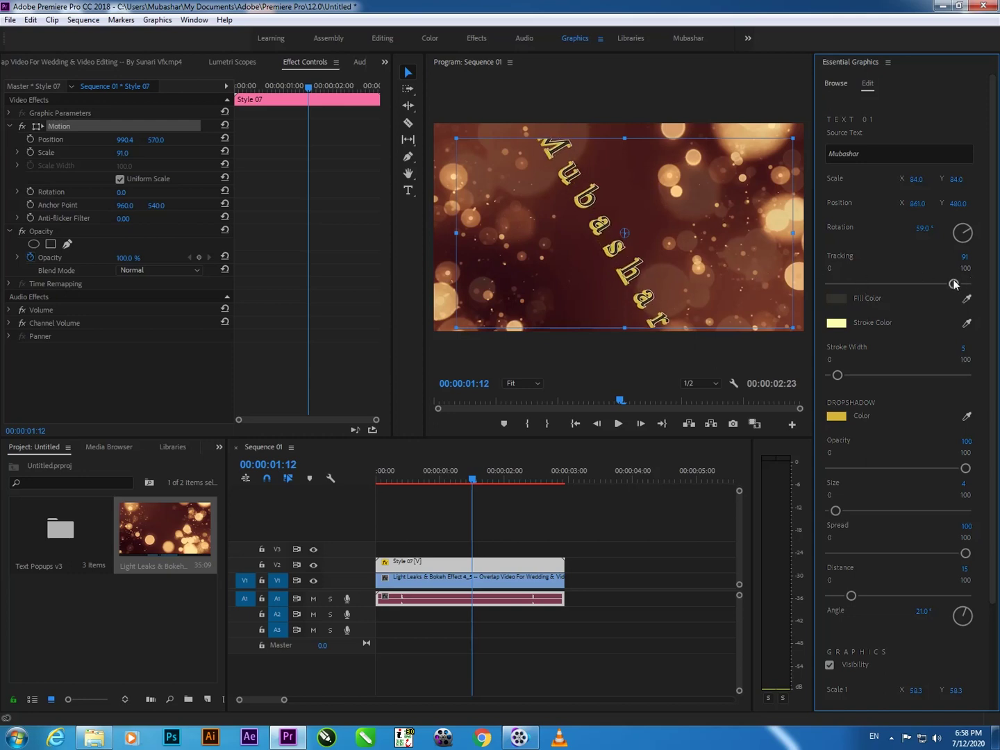
pyautogui.hotkey('ctrl', 's')
pyautogui.moveTo(956, 285); pyautogui.dragTo(830, 284)
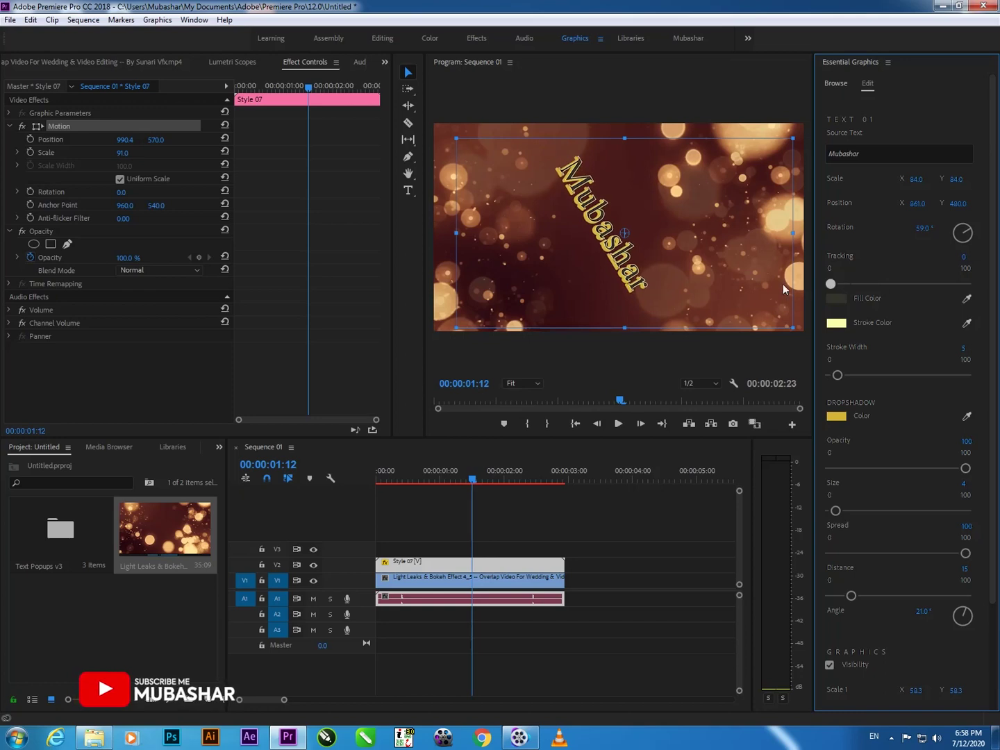
# - Change the title text's fill color to blue 005196
pyautogui.click(842, 300)
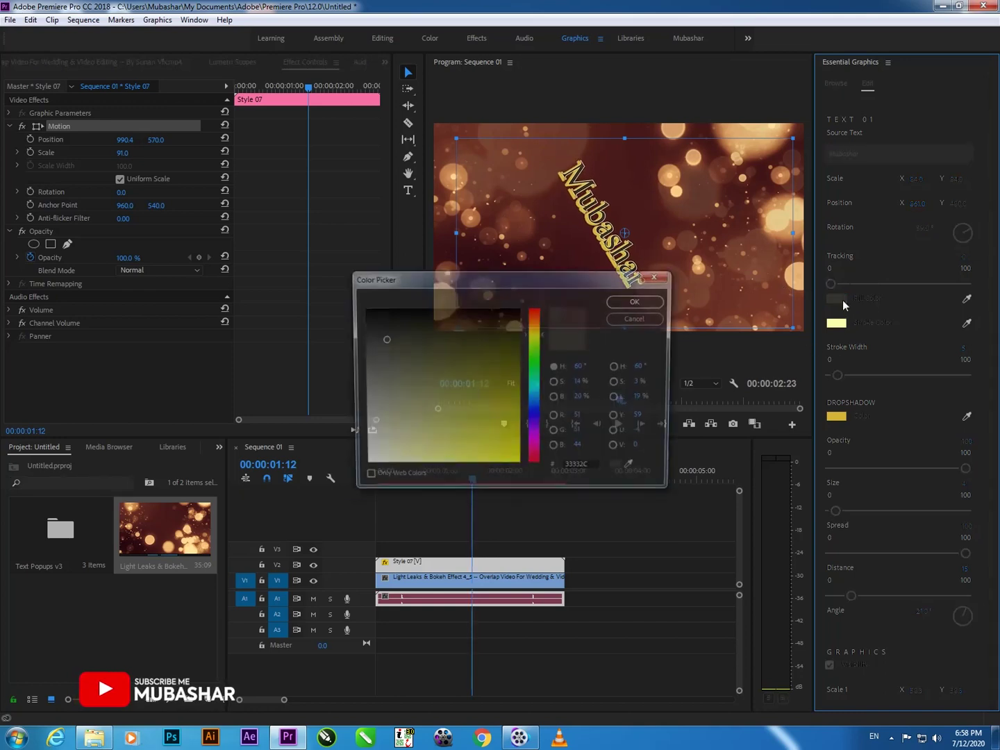
pyautogui.moveTo(438, 383); pyautogui.dragTo(521, 490)
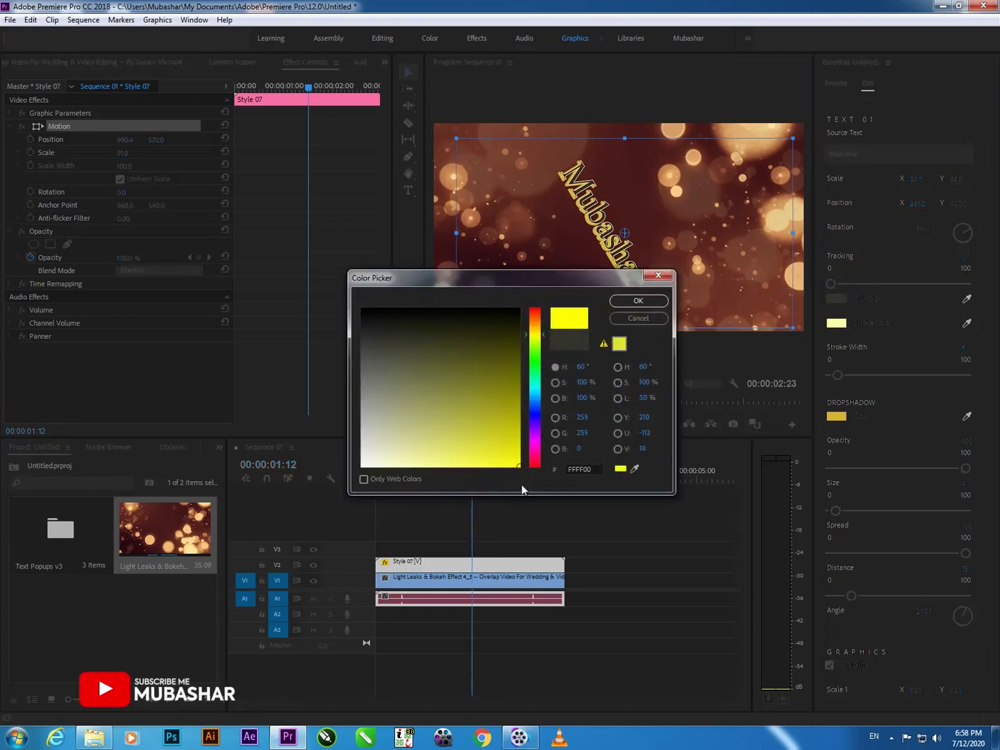
pyautogui.click(534, 402)
pyautogui.moveTo(479, 409); pyautogui.dragTo(518, 402)
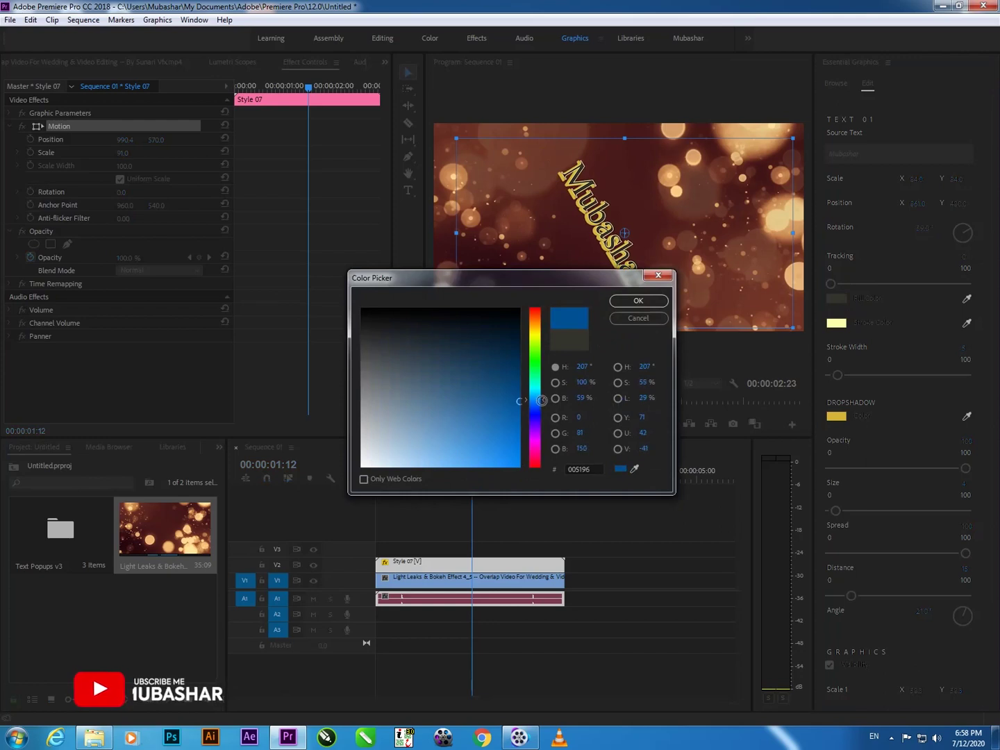
pyautogui.click(638, 301)
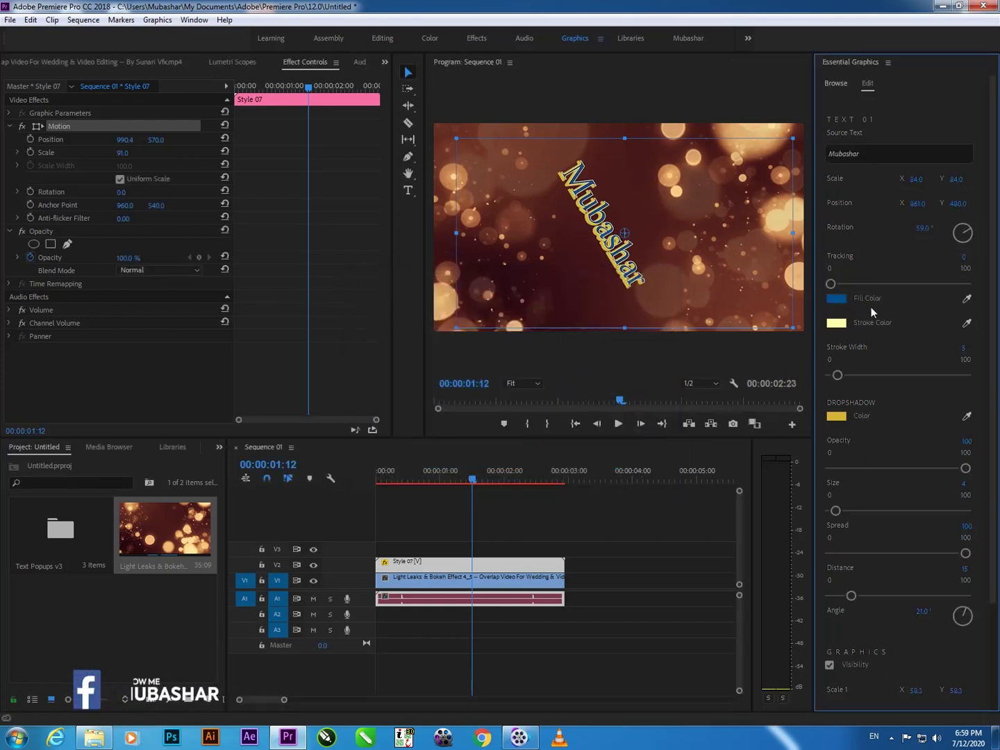
# - Change the title text's stroke color, trying blue 2400FF and settling on a light purple
pyautogui.click(836, 323)
pyautogui.moveTo(534, 338); pyautogui.dragTo(534, 418)
pyautogui.click(519, 466)
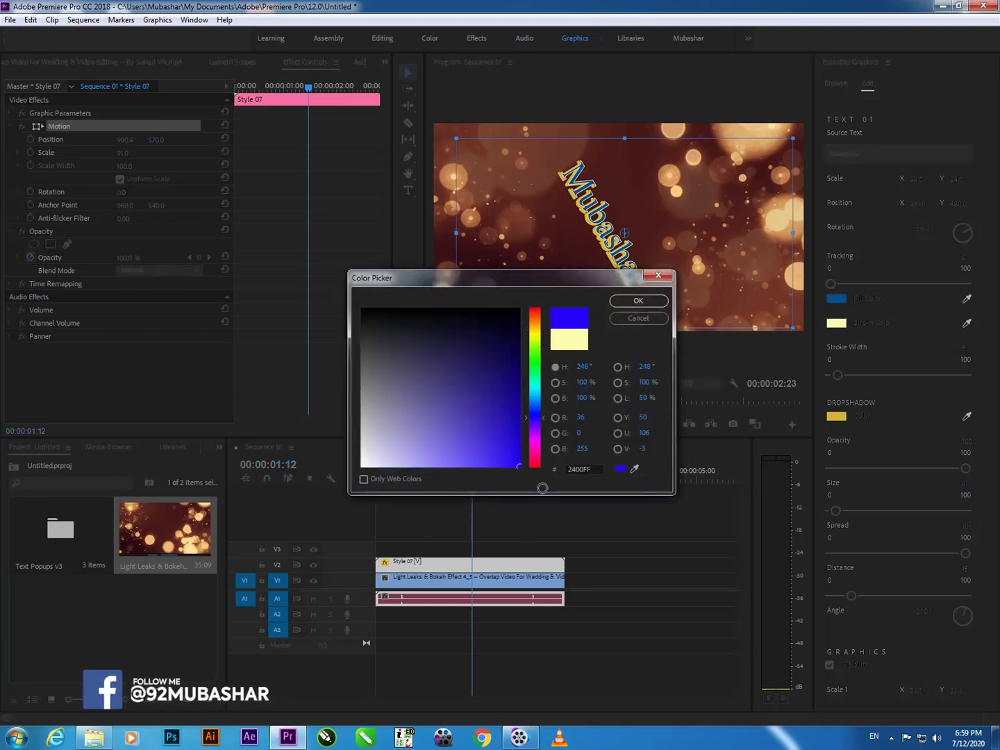
pyautogui.click(637, 302)
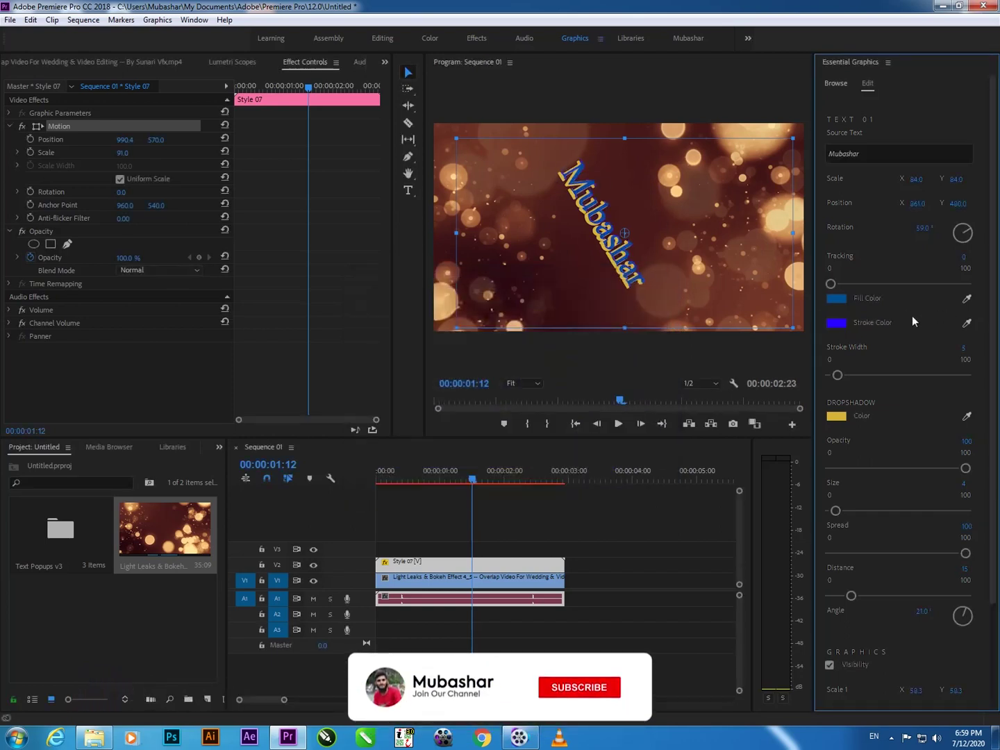
pyautogui.click(847, 323)
pyautogui.moveTo(500, 440); pyautogui.dragTo(425, 468)
pyautogui.click(638, 300)
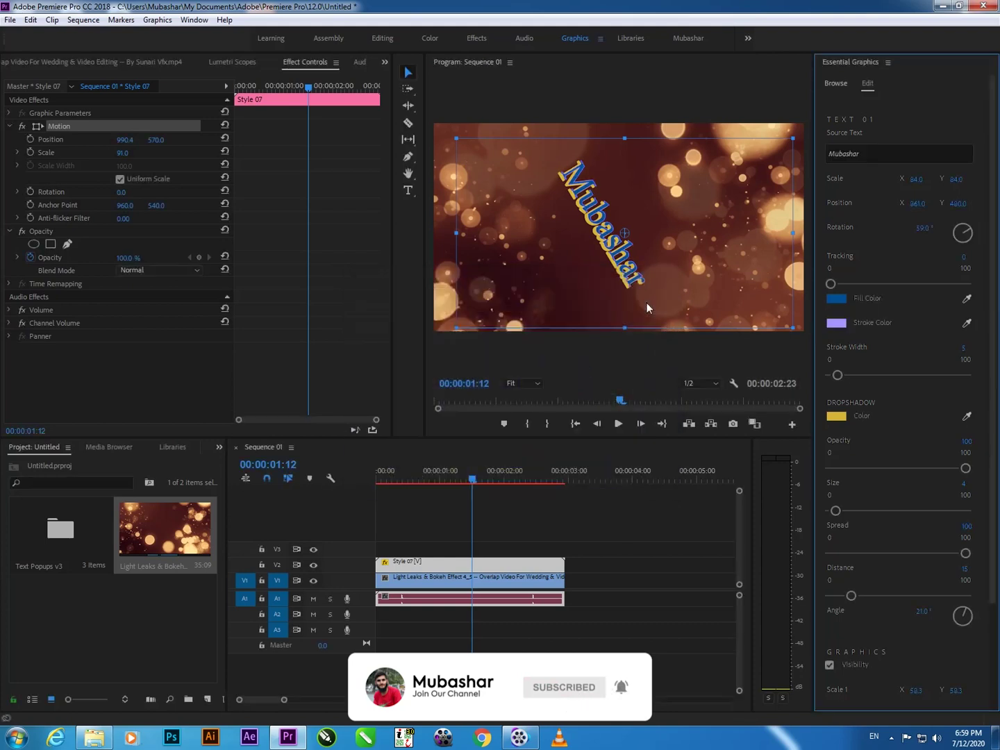
# - Change the title's drop shadow color to white FFFFFF
pyautogui.click(842, 417)
pyautogui.moveTo(485, 396)
pyautogui.mouseDown()
pyautogui.moveTo(493, 342)
pyautogui.moveTo(372, 467)
pyautogui.moveTo(333, 484)
pyautogui.mouseUp()
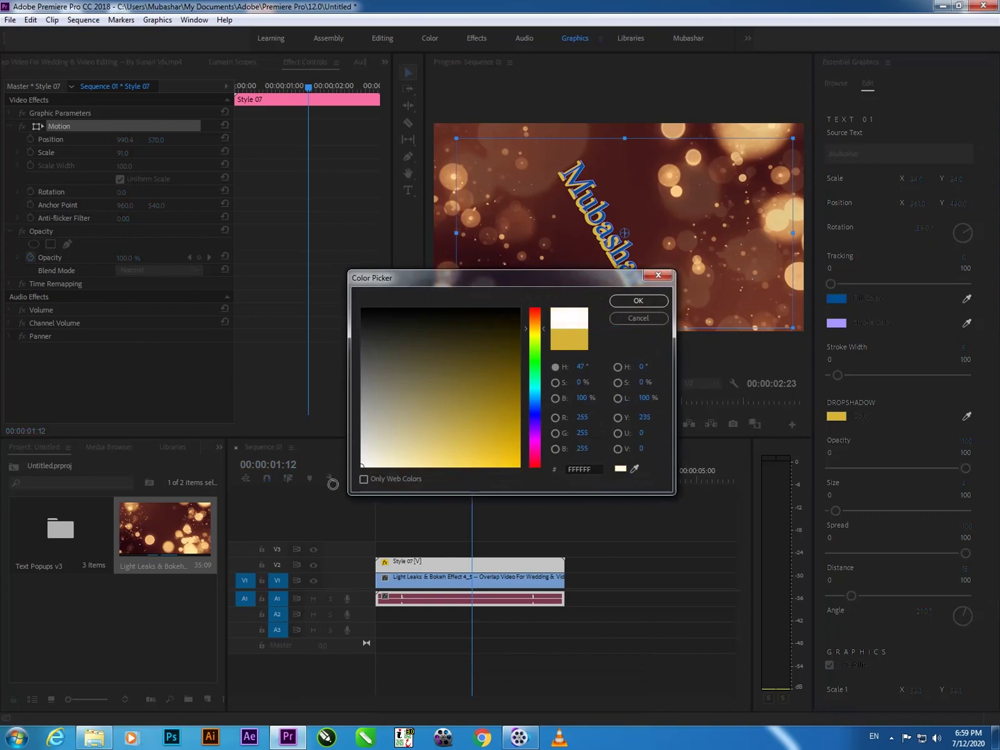
pyautogui.click(634, 302)
# - Set the title text's rotation to 0° and its scale to 162
pyautogui.click(925, 228)
pyautogui.write('0')
pyautogui.press('Return')
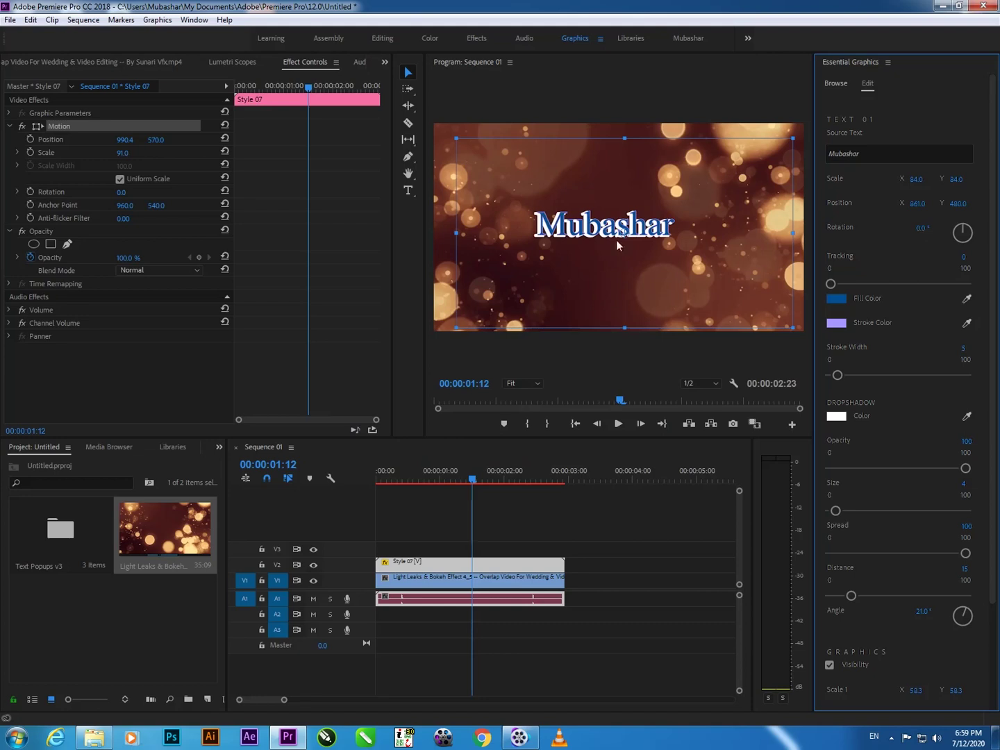
pyautogui.moveTo(916, 178); pyautogui.dragTo(944, 179)
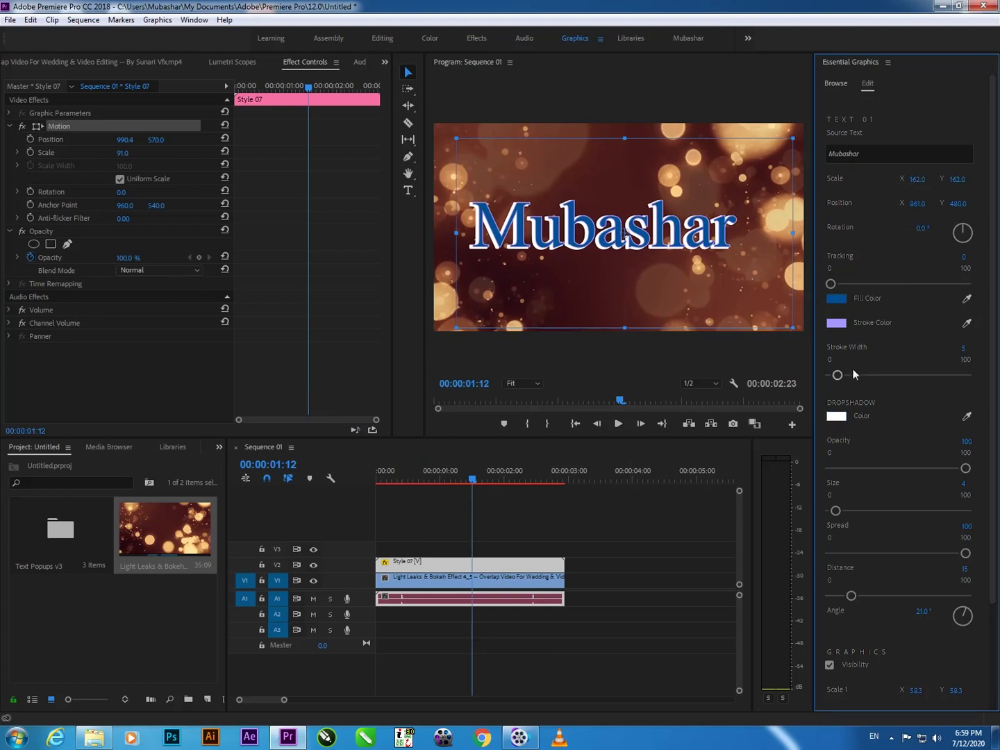
# - Set the text's stroke width to 9 and the drop shadow's size to 18, keeping the shadow opacity at 100
pyautogui.moveTo(842, 377); pyautogui.dragTo(961, 377)
pyautogui.moveTo(854, 376); pyautogui.dragTo(841, 377)
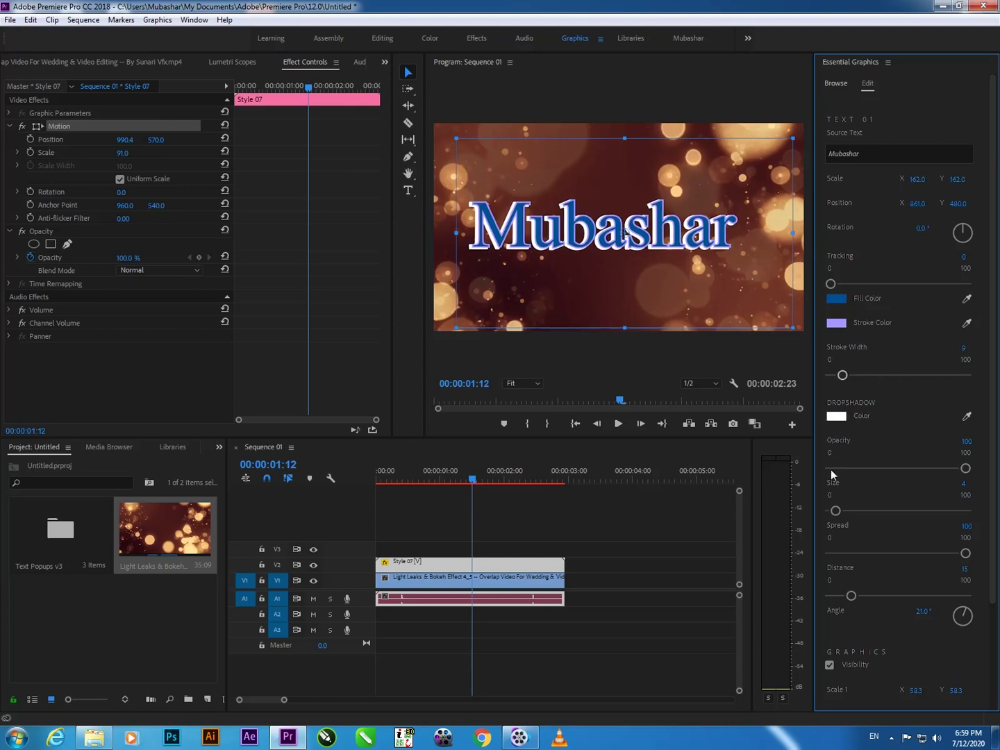
pyautogui.moveTo(891, 468); pyautogui.dragTo(967, 485)
pyautogui.moveTo(840, 513)
pyautogui.mouseDown()
pyautogui.moveTo(914, 512)
pyautogui.moveTo(855, 511)
pyautogui.mouseUp()
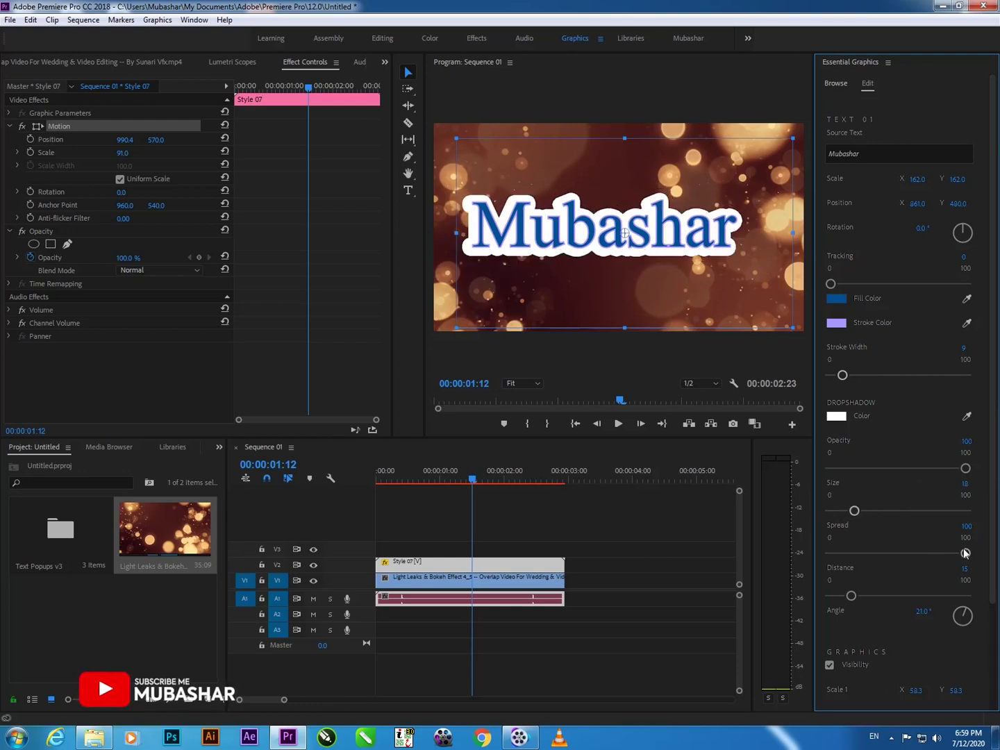
# - Set the title's drop shadow spread to 100 and its distance to 38
pyautogui.moveTo(934, 545); pyautogui.dragTo(984, 553)
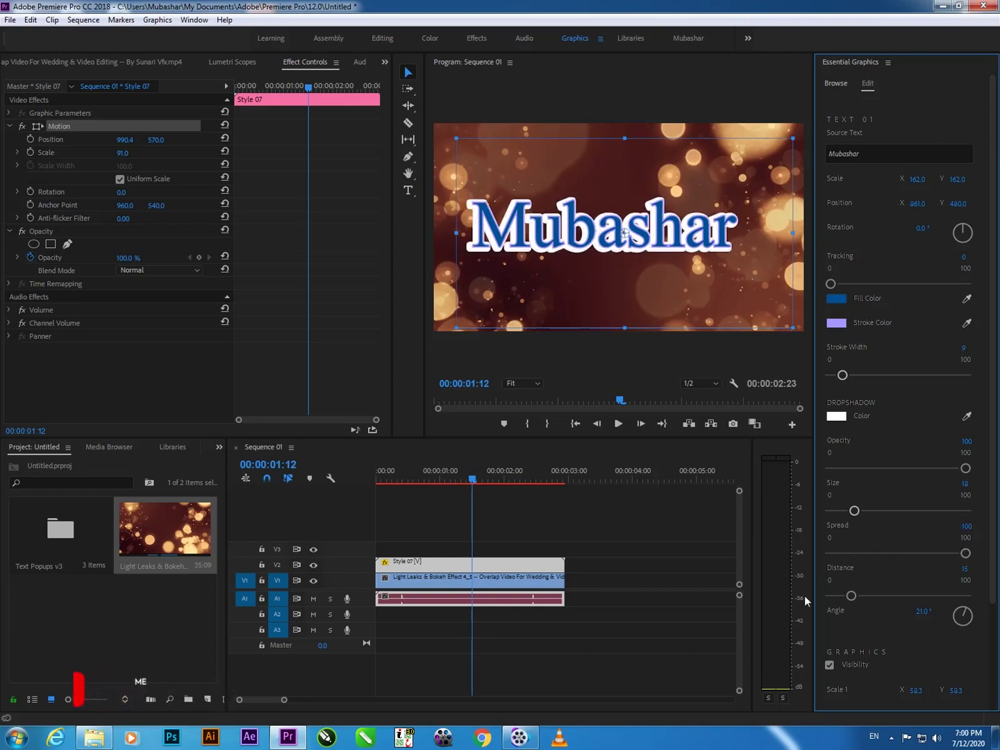
pyautogui.moveTo(855, 596); pyautogui.dragTo(879, 596)
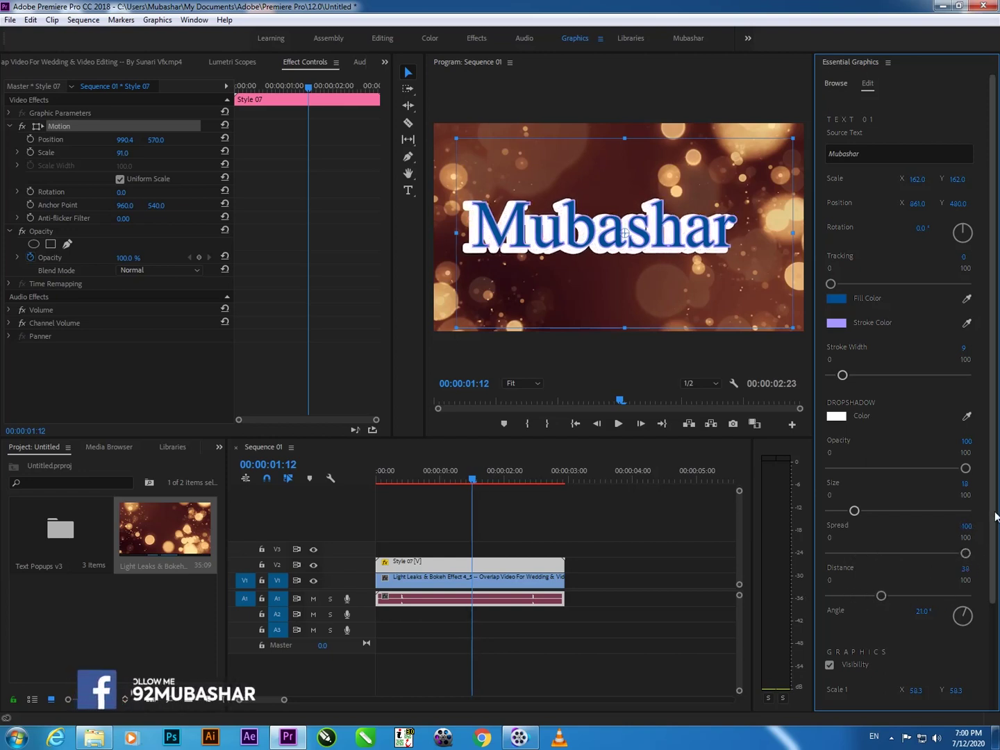
# - Change the title graphics' Color 1 to dark teal 094A56
pyautogui.scroll(-3, 992, 596)
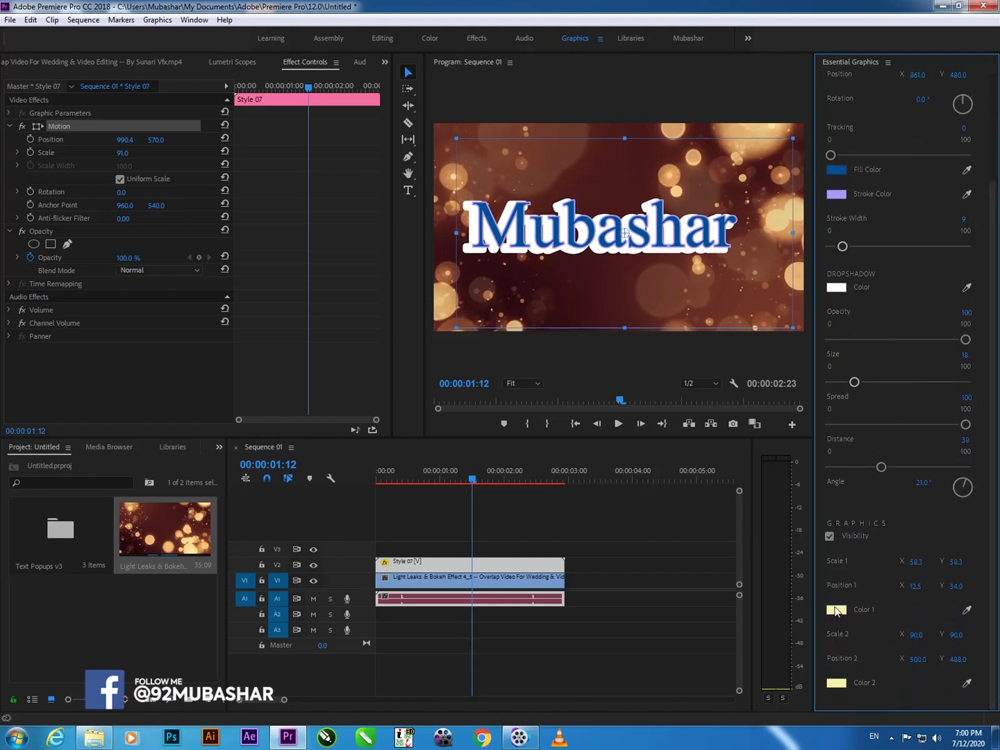
pyautogui.click(837, 611)
pyautogui.moveTo(534, 368); pyautogui.dragTo(535, 391)
pyautogui.click(503, 360)
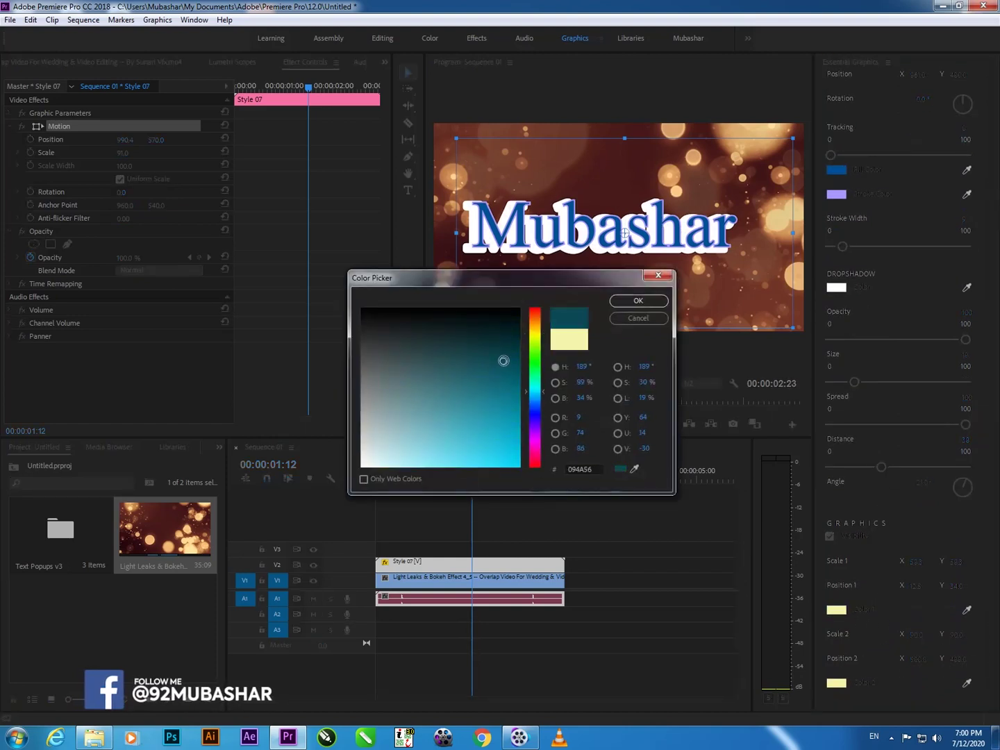
pyautogui.click(623, 304)
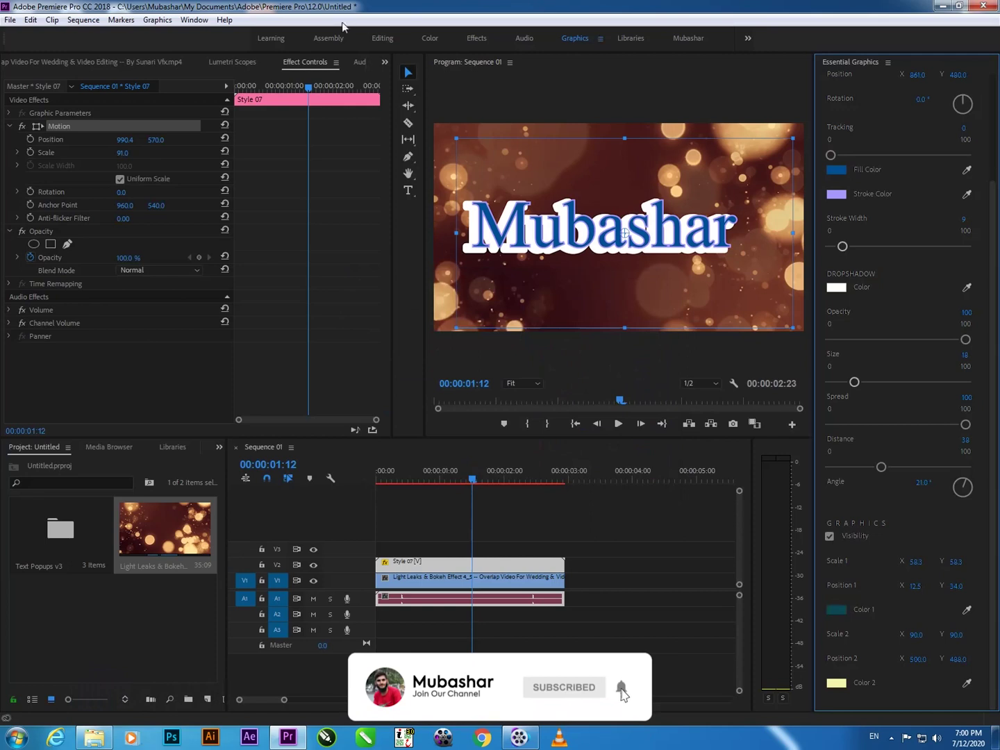
# - Switch to the Editing workspace
pyautogui.click(368, 31)
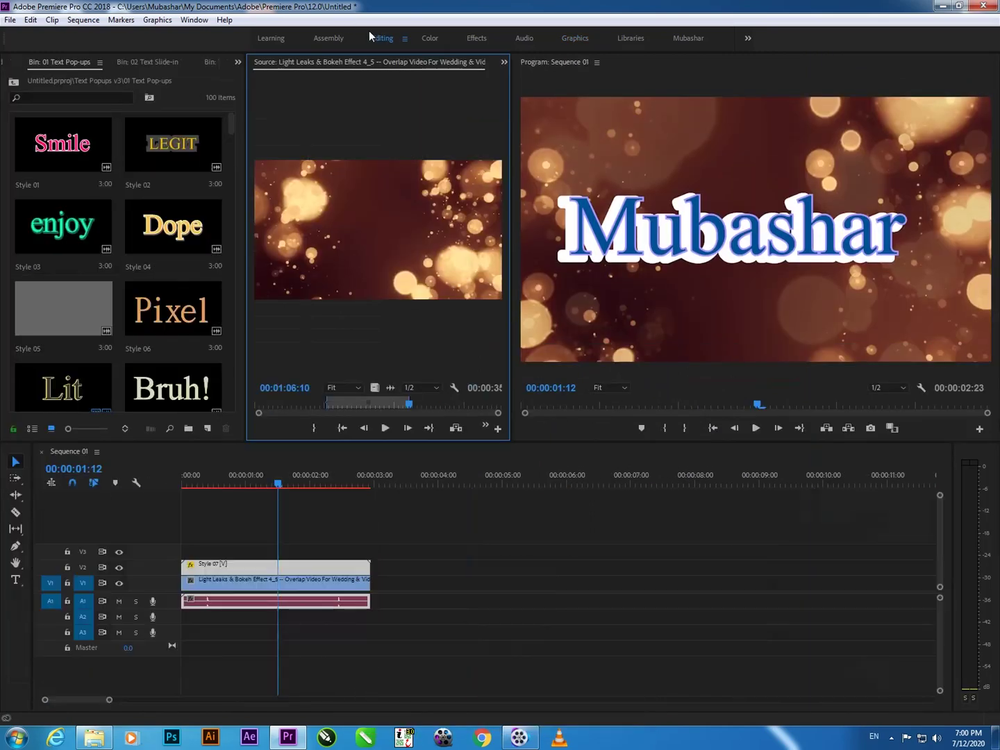